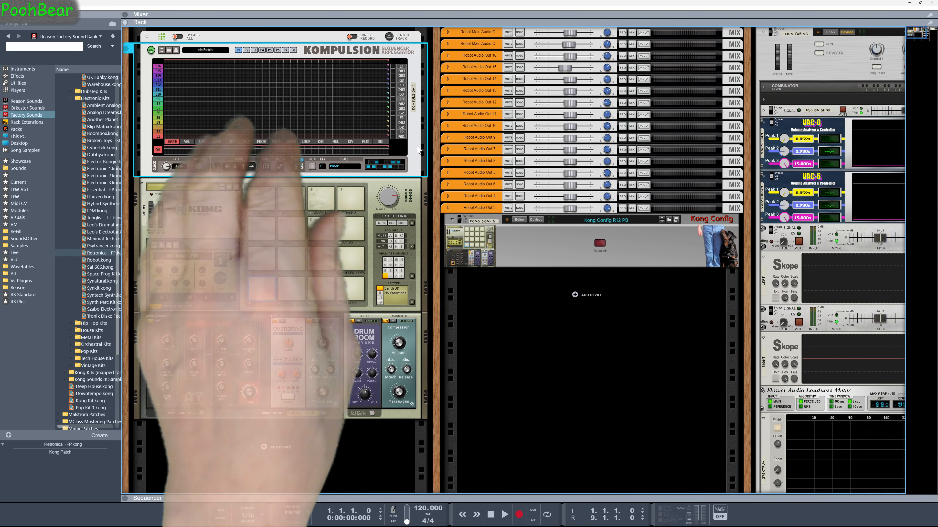
Start the Kompulsion pattern and load the Retronica -FP patch from the browser into the Kong drum designer
{"action": "left_click", "coordinate": [267, 166]}
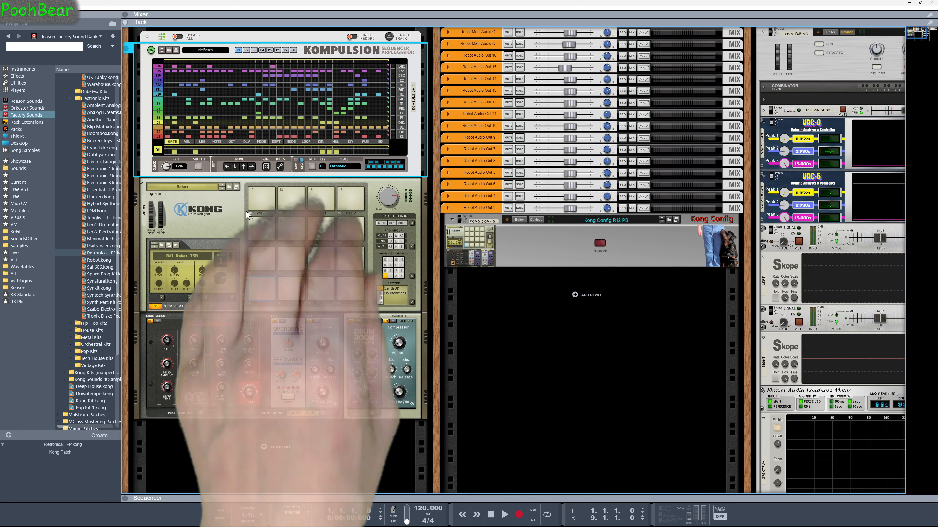
{"action": "left_click", "coordinate": [102, 253]}
{"action": "left_click_drag", "start_coordinate": [102, 258], "coordinate": [197, 226]}
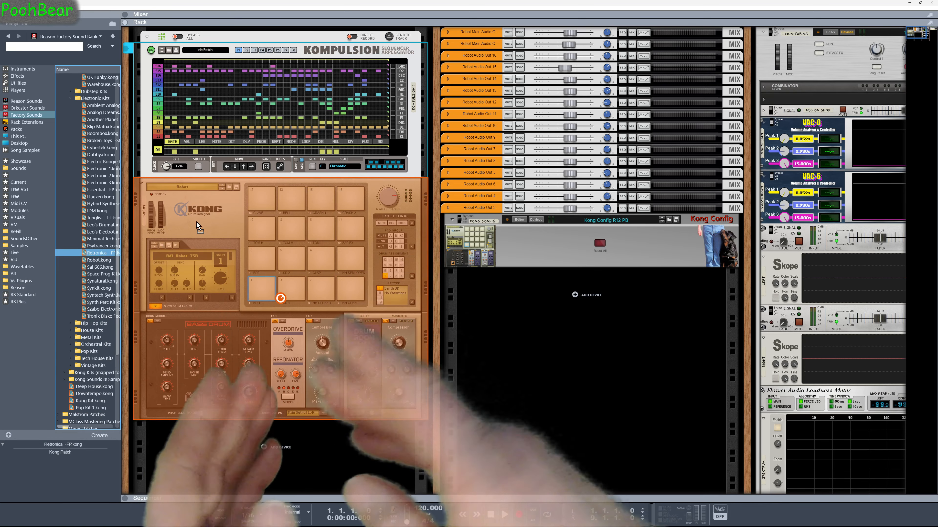
{"action": "left_click_drag", "start_coordinate": [197, 225], "coordinate": [198, 226]}
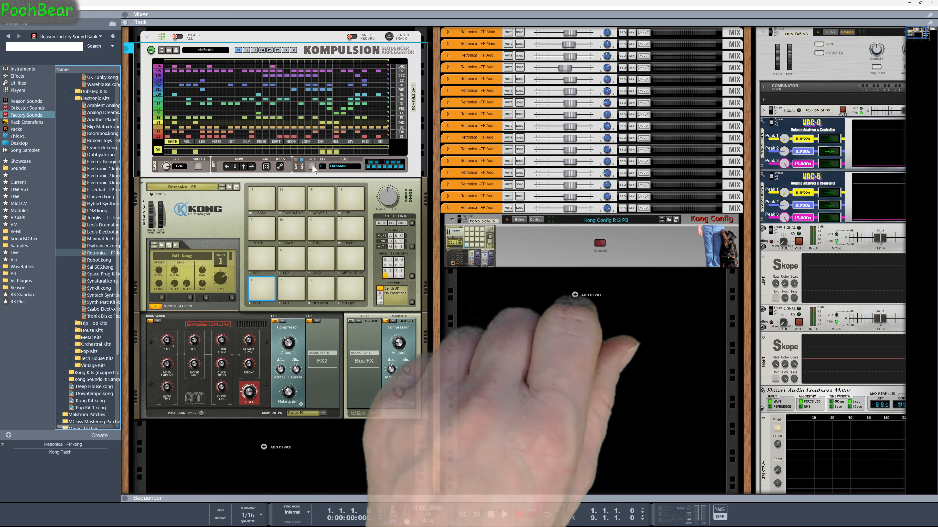
Run the pattern and reset the Kong kit to an empty Init Patch using Kong Config's reset
{"action": "left_click", "coordinate": [312, 167]}
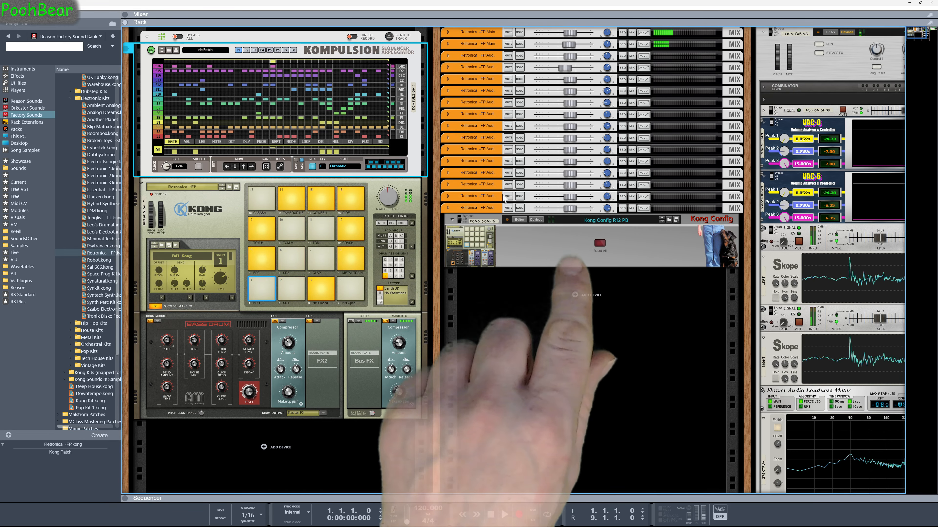
{"action": "left_click", "coordinate": [601, 243]}
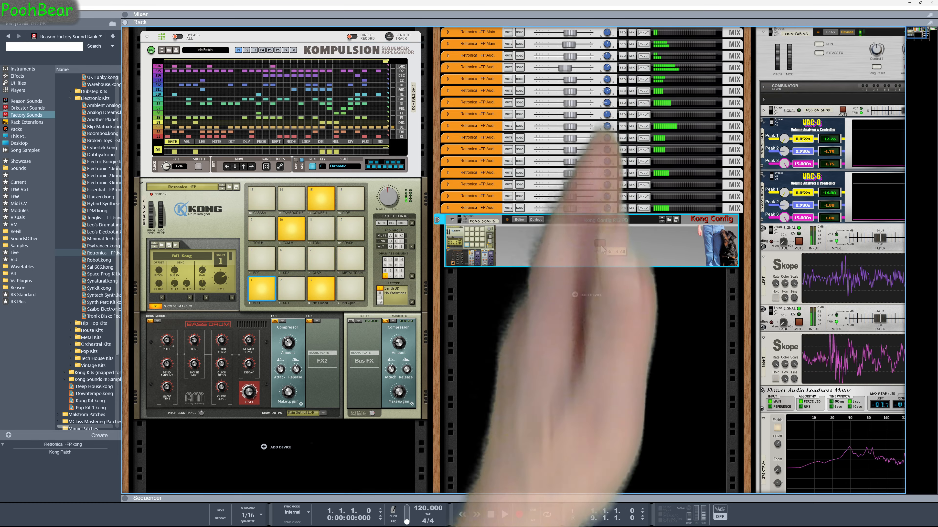
{"action": "left_click", "coordinate": [222, 188]}
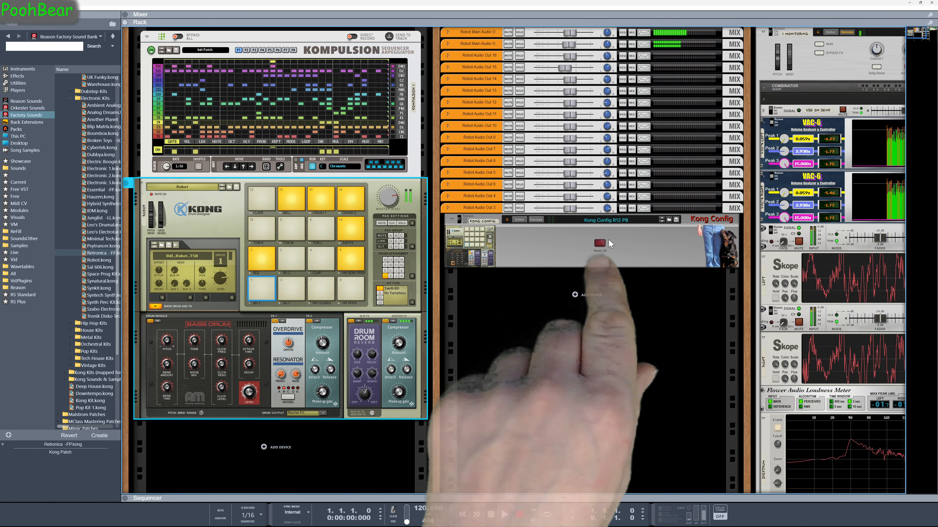
{"action": "left_click", "coordinate": [601, 243]}
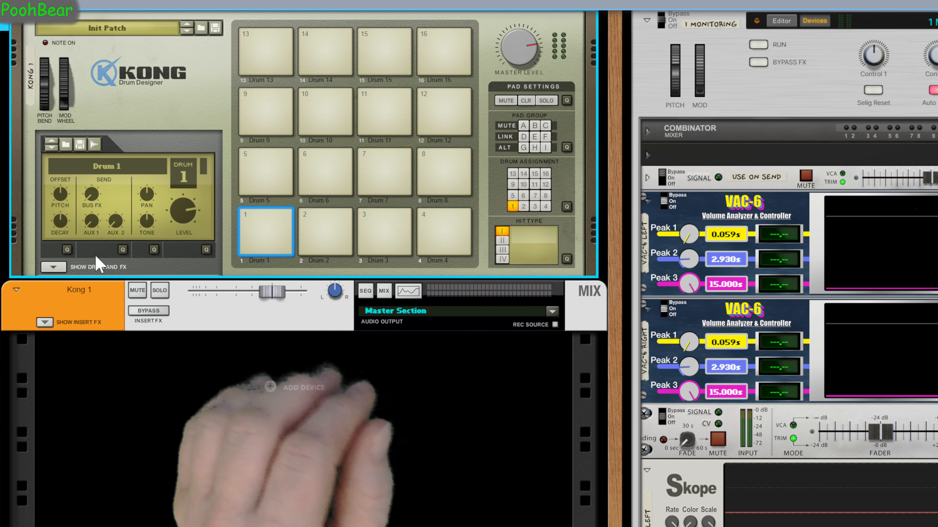
Expand Kong's drum and FX section, select pad 3 and set its drum output to Output 3-4
{"action": "left_click", "coordinate": [53, 268]}
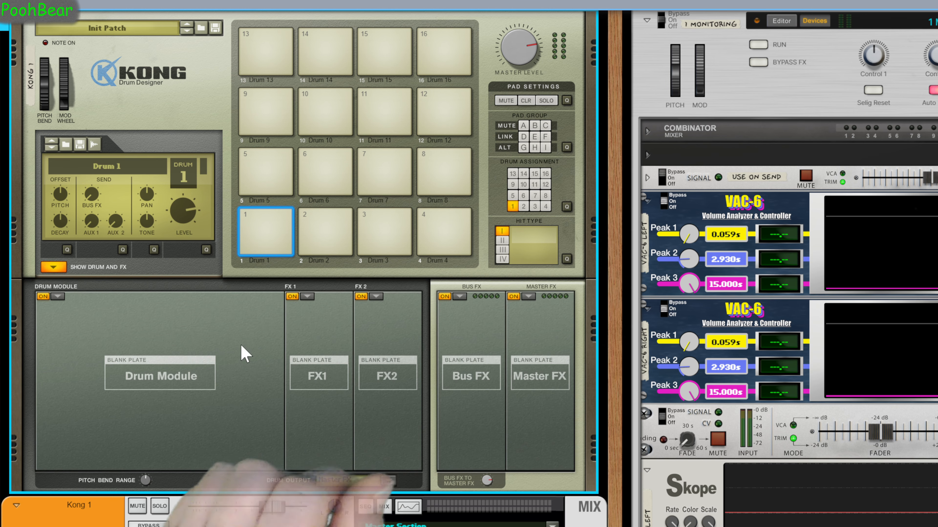
{"action": "scroll", "coordinate": [245, 354], "scroll_direction": "down", "scroll_amount": 3}
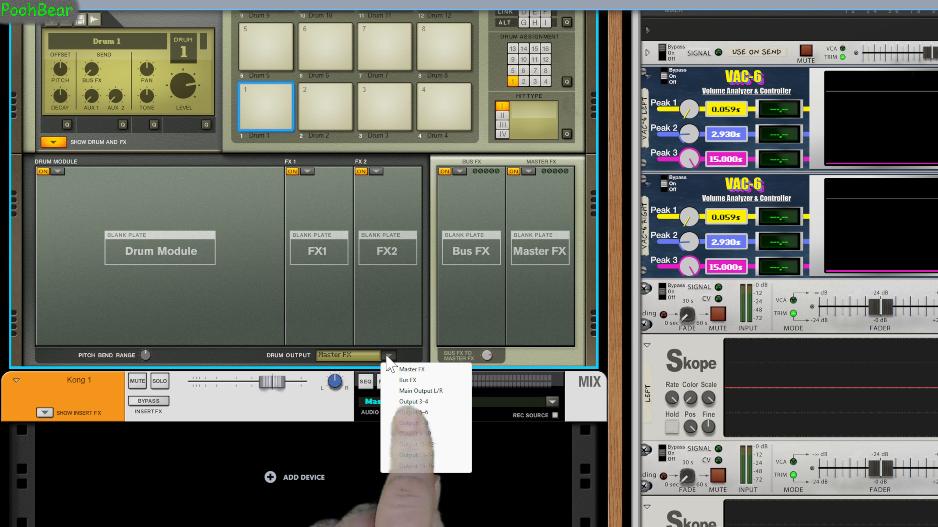
{"action": "left_click", "coordinate": [384, 124]}
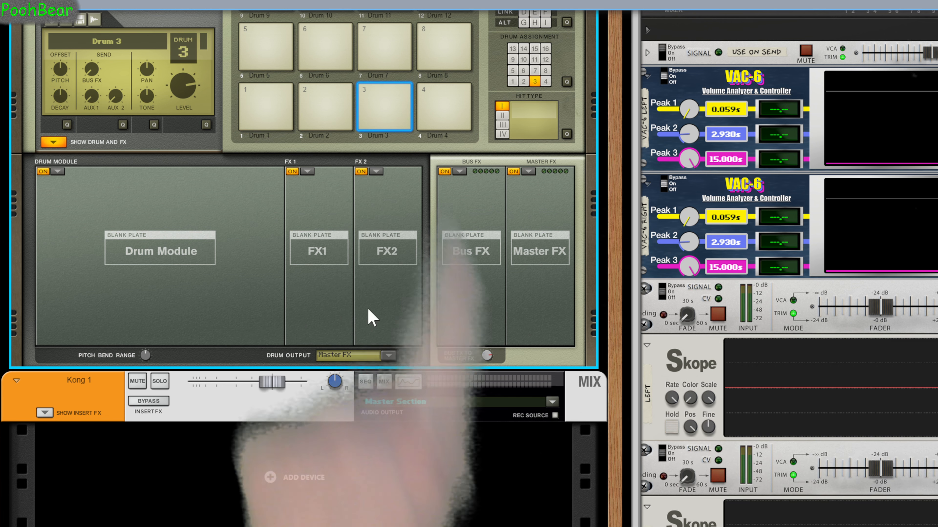
{"action": "left_click", "coordinate": [390, 355]}
{"action": "left_click", "coordinate": [410, 402]}
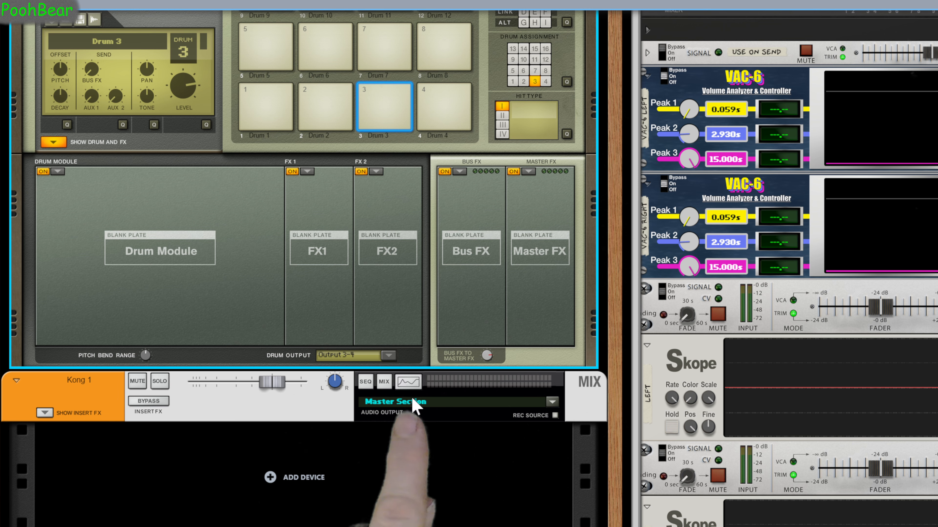
Select pad 4 and route its drum output to Output 3-4 as well
{"action": "left_click", "coordinate": [458, 118]}
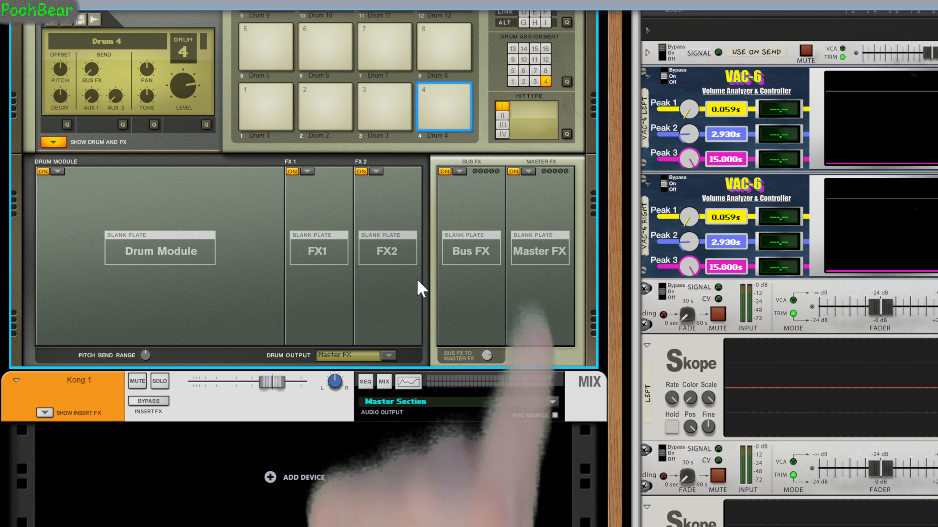
{"action": "left_click", "coordinate": [390, 356]}
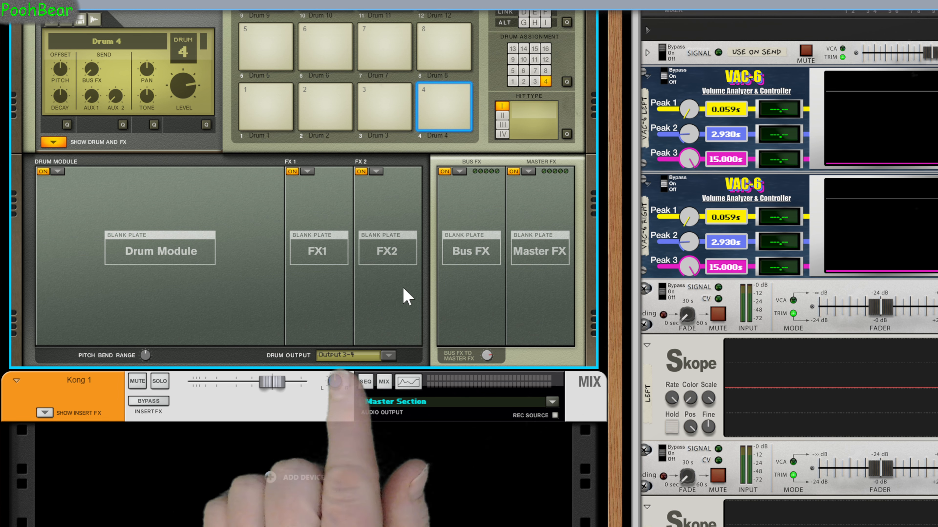
{"action": "left_click", "coordinate": [385, 113]}
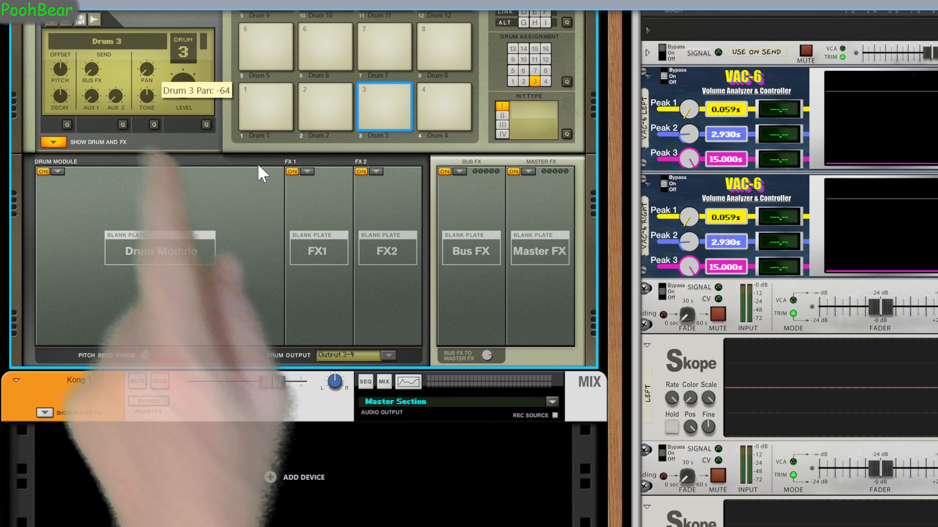
{"action": "left_click", "coordinate": [439, 115]}
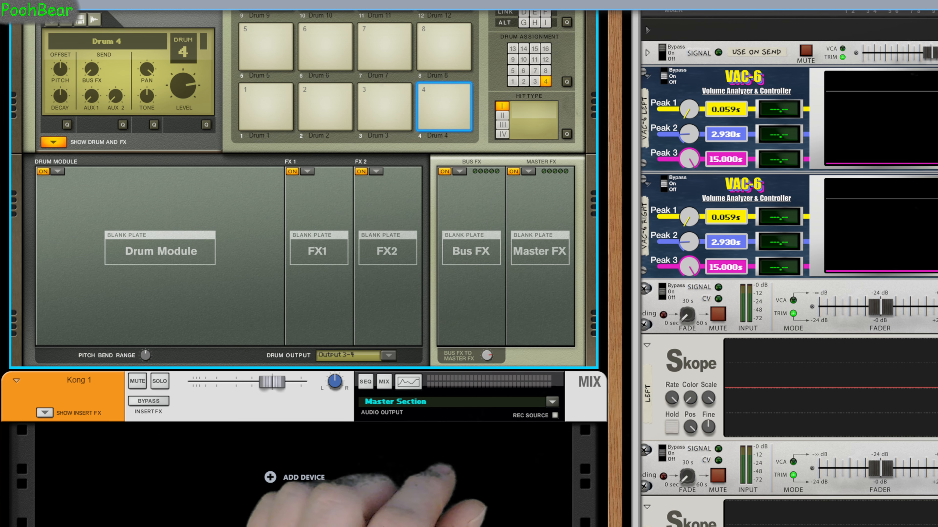
Flip the rack and route Kong's Audio Out 4 and Audio Out 3 jacks to new mix channels
{"action": "key", "text": "Tab"}
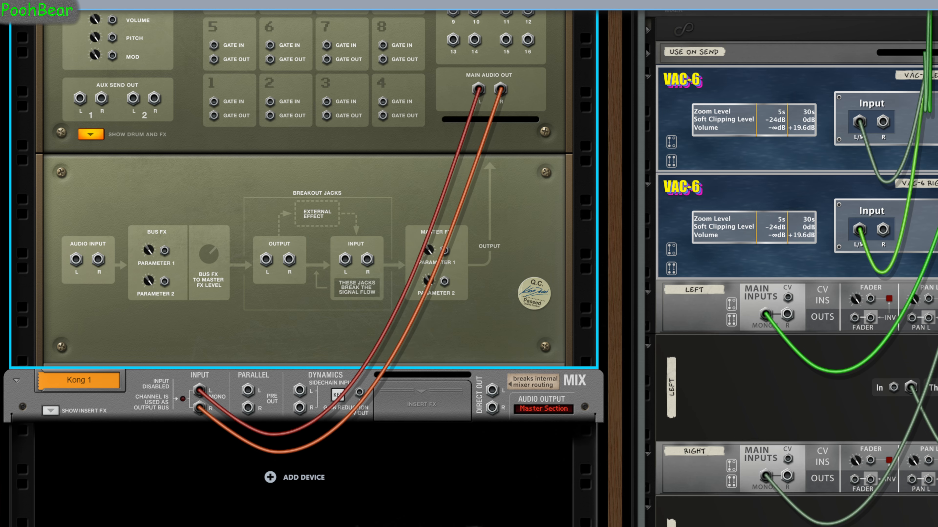
{"action": "scroll", "coordinate": [472, 166], "scroll_direction": "up", "scroll_amount": 4}
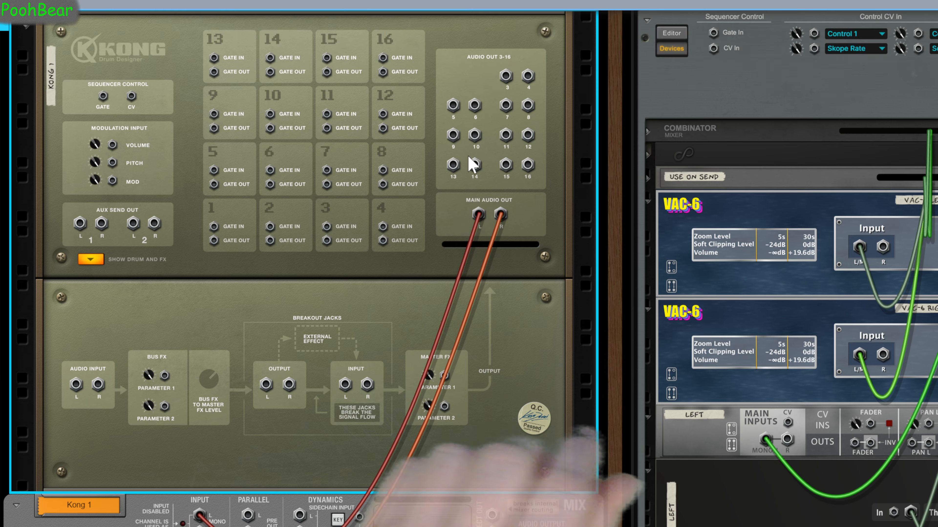
{"action": "left_click", "coordinate": [99, 259]}
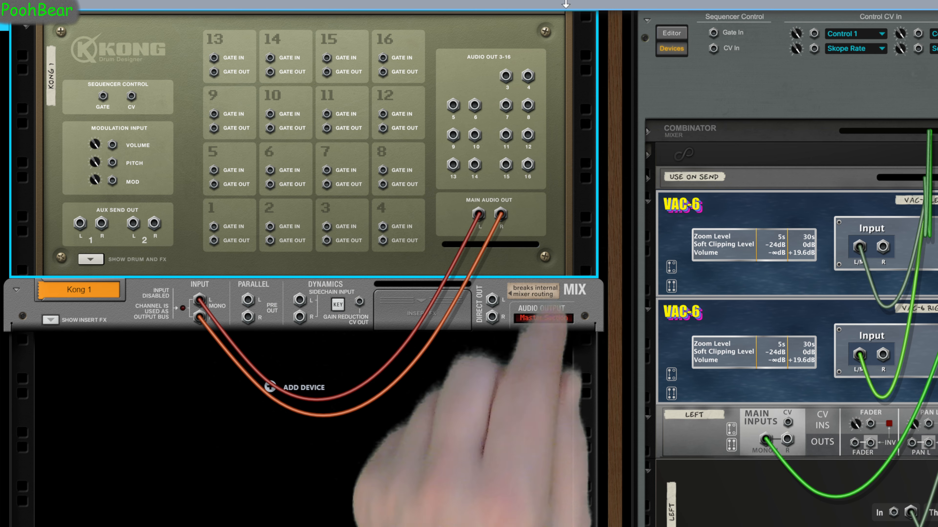
{"action": "left_click", "coordinate": [527, 77]}
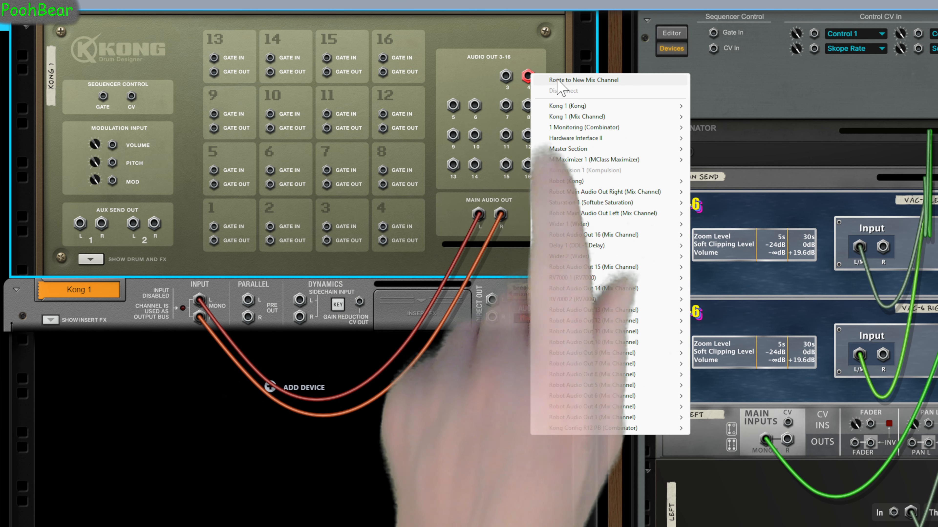
{"action": "left_click", "coordinate": [568, 80]}
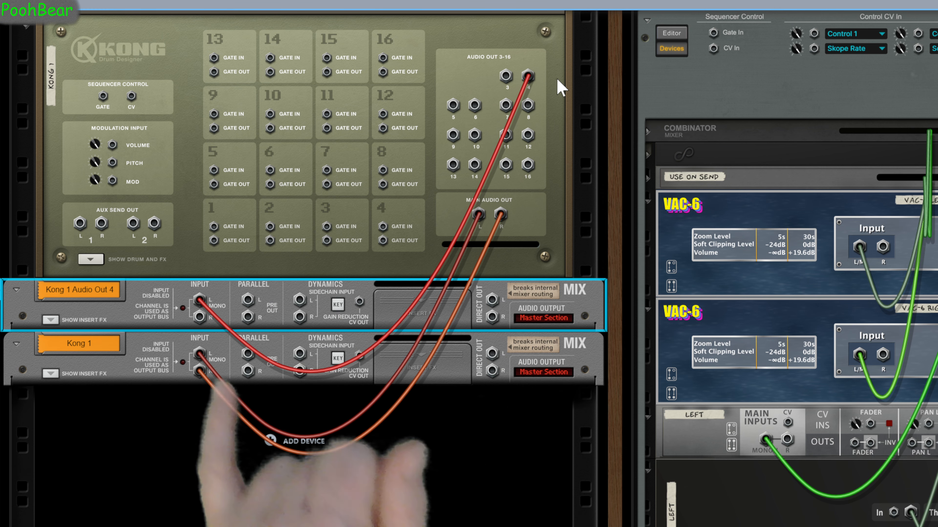
{"action": "left_click", "coordinate": [506, 76]}
{"action": "left_click", "coordinate": [537, 80]}
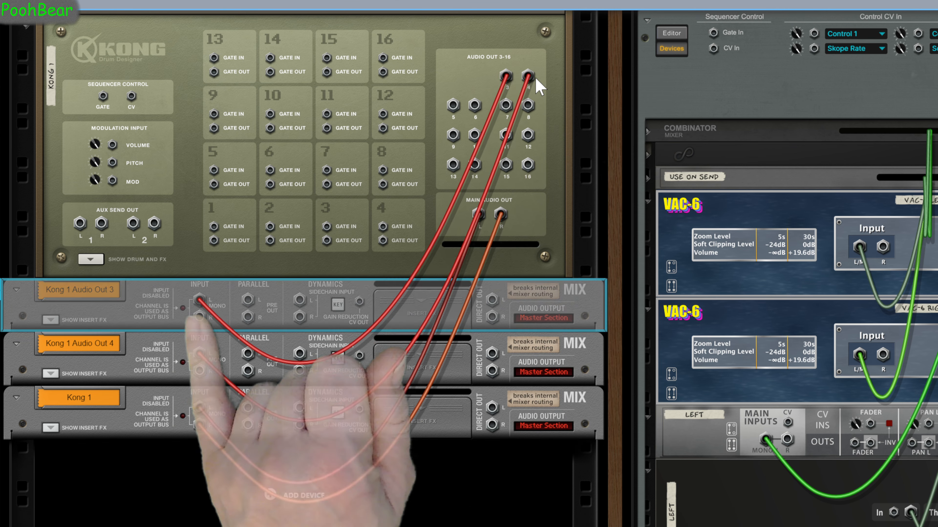
Try routing Kong's Audio Out 5-6 to a new stereo mix channel, then undo it
{"action": "left_click", "coordinate": [453, 105]}
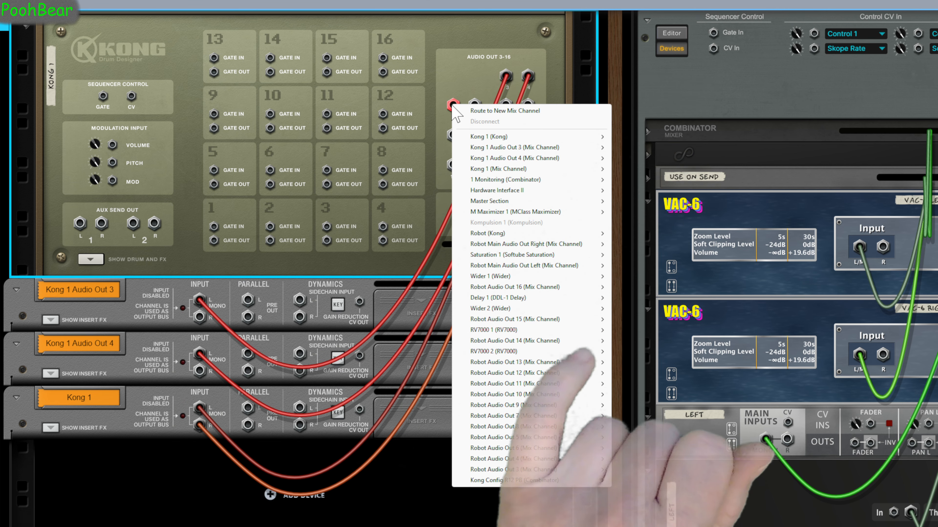
{"action": "left_click", "coordinate": [487, 111]}
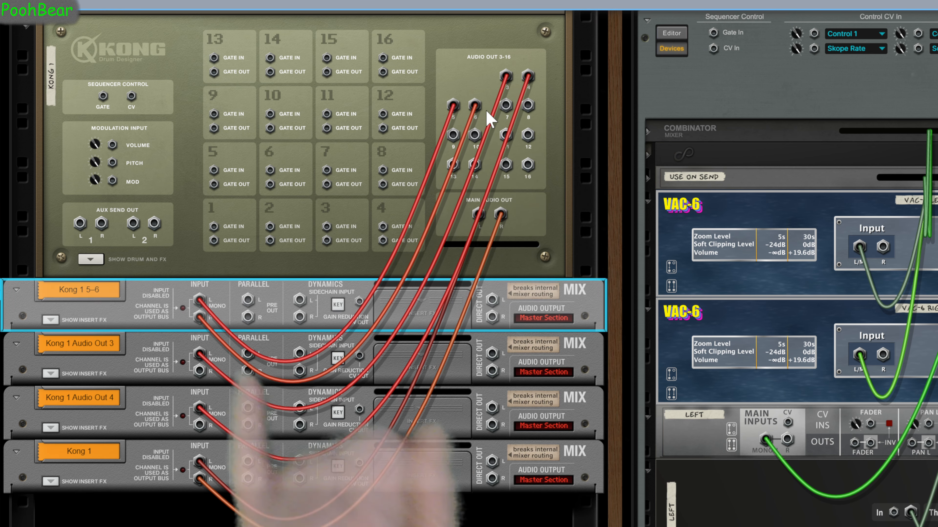
{"action": "left_click_drag", "start_coordinate": [475, 104], "coordinate": [475, 67]}
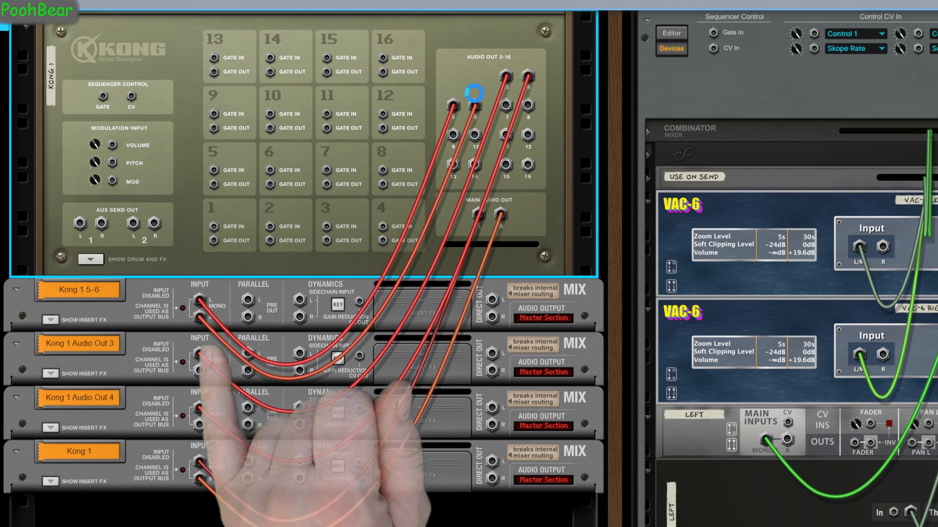
{"action": "key", "text": "ctrl+z"}
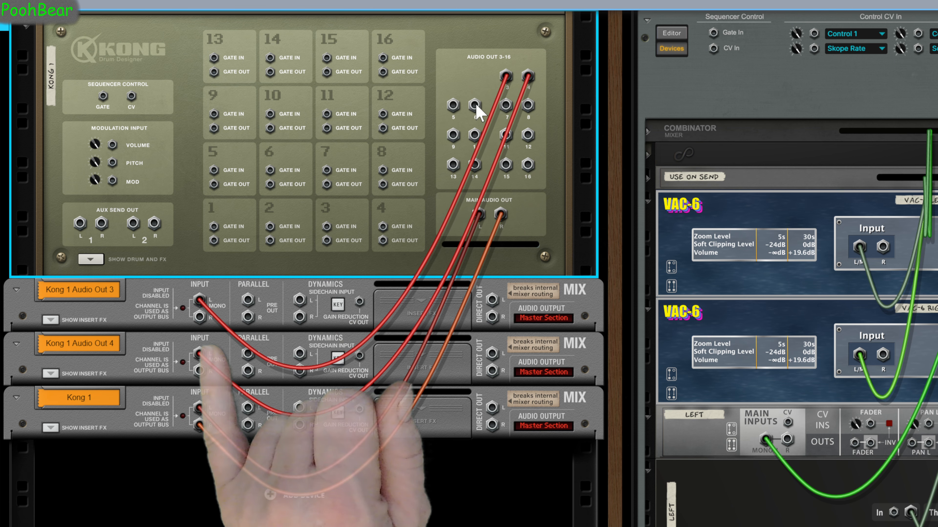
Route Audio Out 6 and Audio Out 5 to separate new mix channels, then undo both routings
{"action": "right_click", "coordinate": [476, 107]}
{"action": "left_click", "coordinate": [488, 112]}
{"action": "right_click", "coordinate": [452, 106]}
{"action": "left_click", "coordinate": [475, 115]}
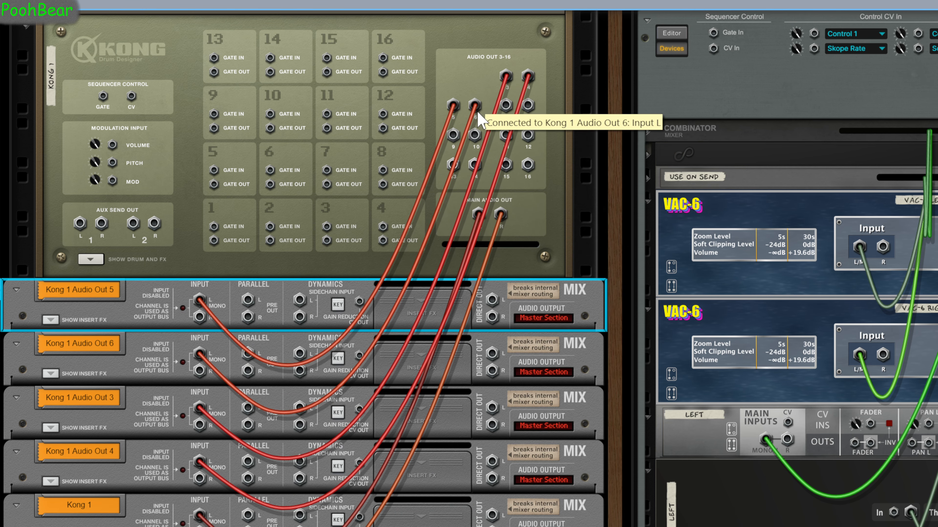
{"action": "key", "text": "ctrl+z"}
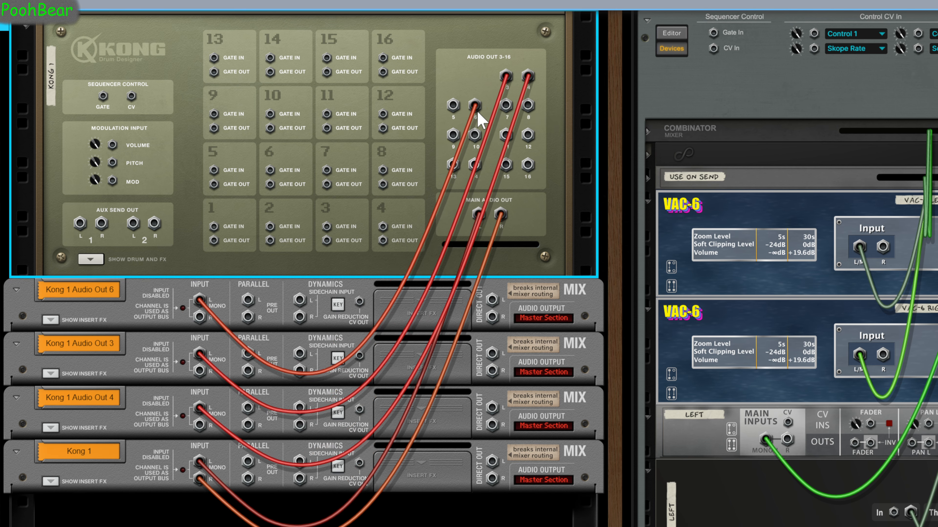
{"action": "key", "text": "ctrl+z"}
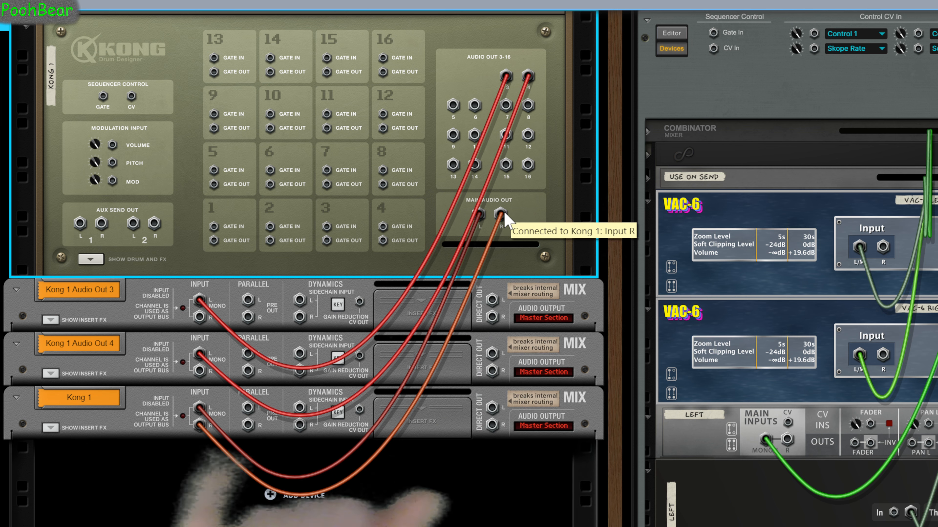
Disconnect Kong's Main Audio Out R cable and route that jack to its own new mix channel
{"action": "left_click_drag", "start_coordinate": [505, 213], "coordinate": [520, 222]}
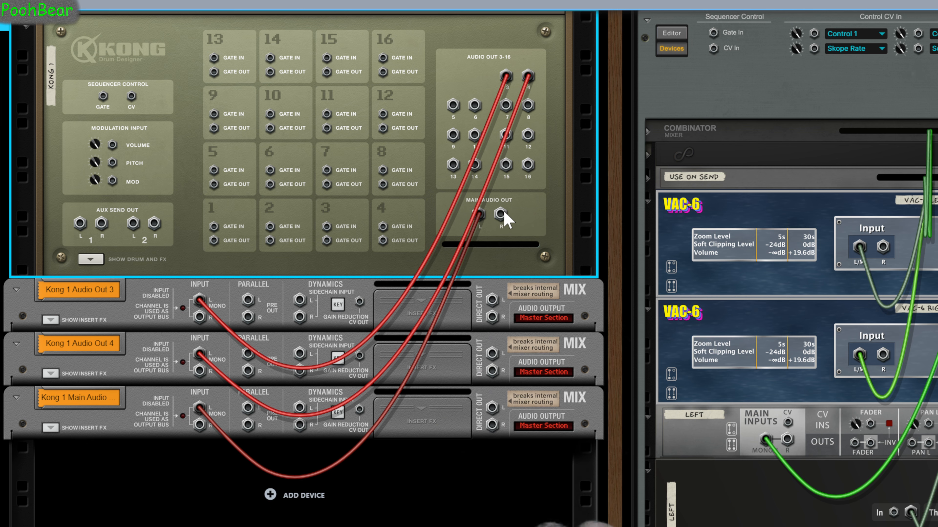
{"action": "right_click", "coordinate": [501, 214]}
{"action": "left_click", "coordinate": [539, 219]}
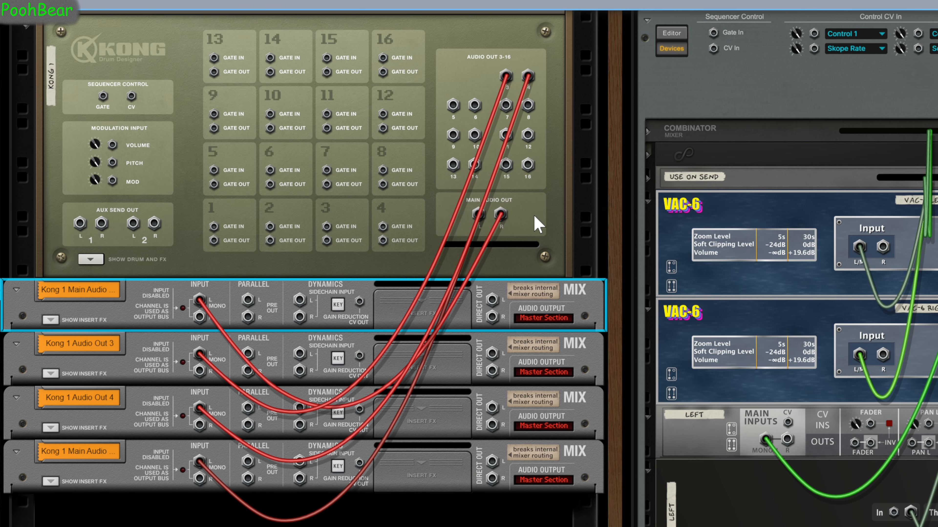
Flip the rack front, show drum and FX, and load the Right ch song sample onto Kong pad 4
{"action": "key", "text": "Tab"}
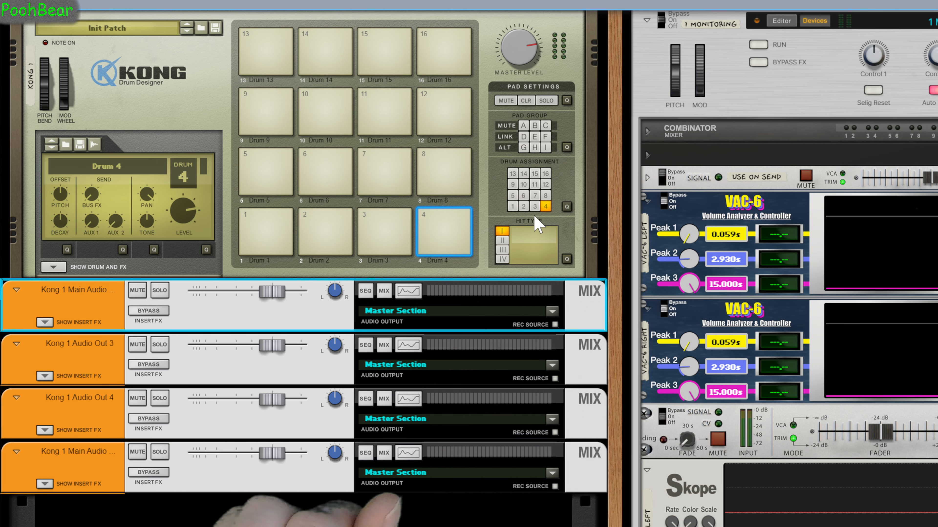
{"action": "left_click", "coordinate": [54, 267]}
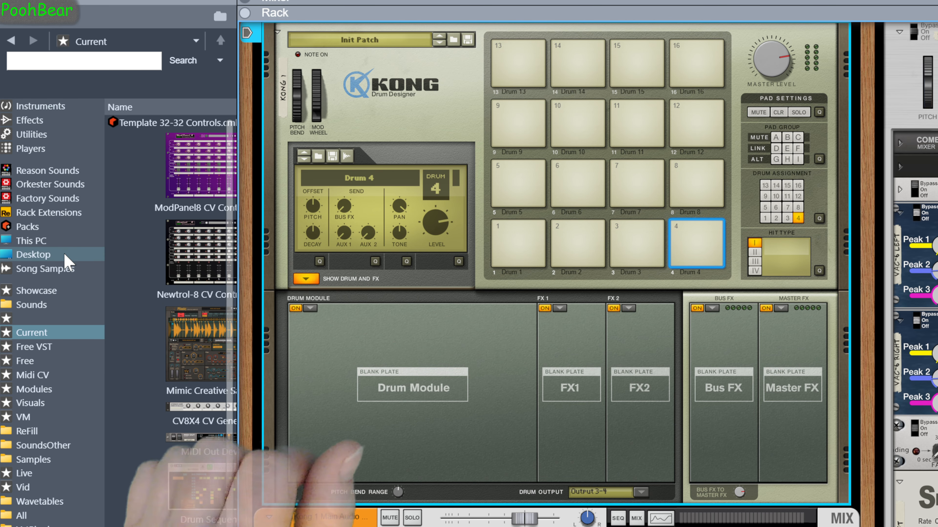
{"action": "left_click", "coordinate": [63, 269]}
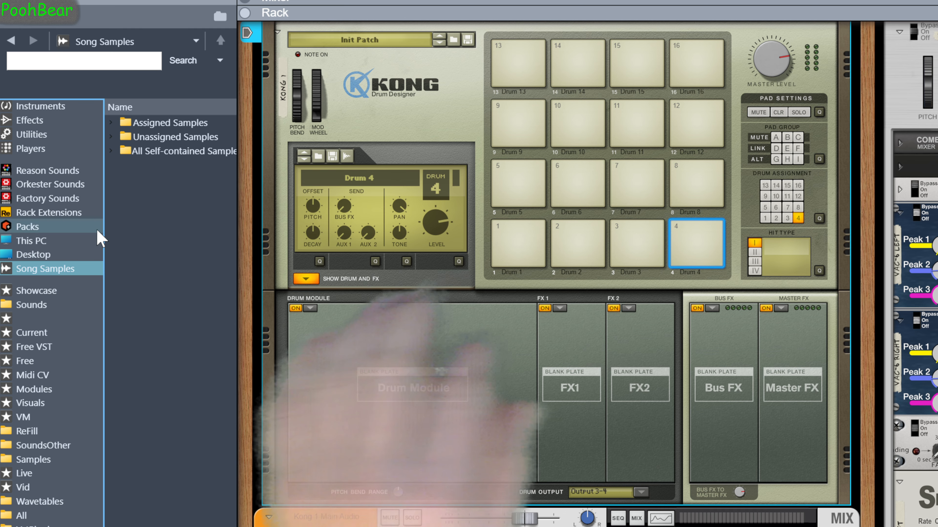
{"action": "left_click", "coordinate": [111, 151]}
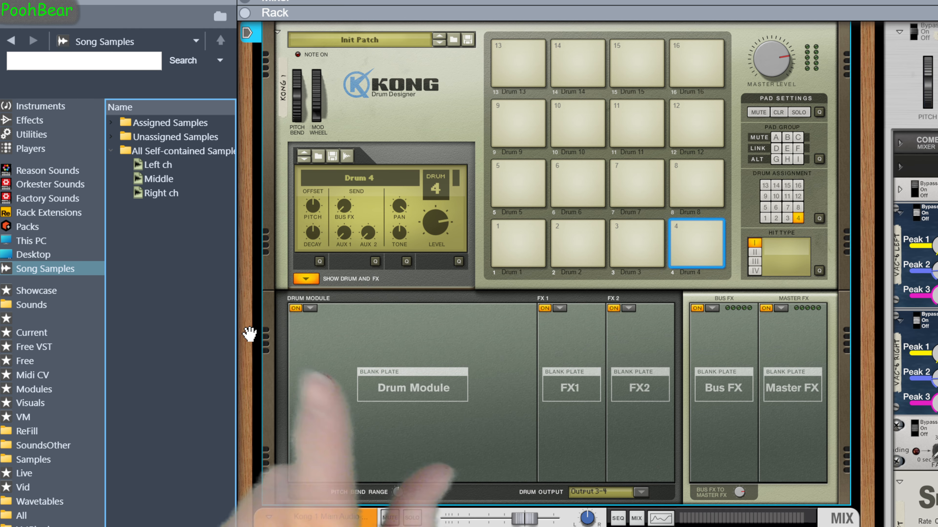
{"action": "left_click", "coordinate": [654, 249]}
{"action": "left_click_drag", "start_coordinate": [159, 193], "coordinate": [721, 239]}
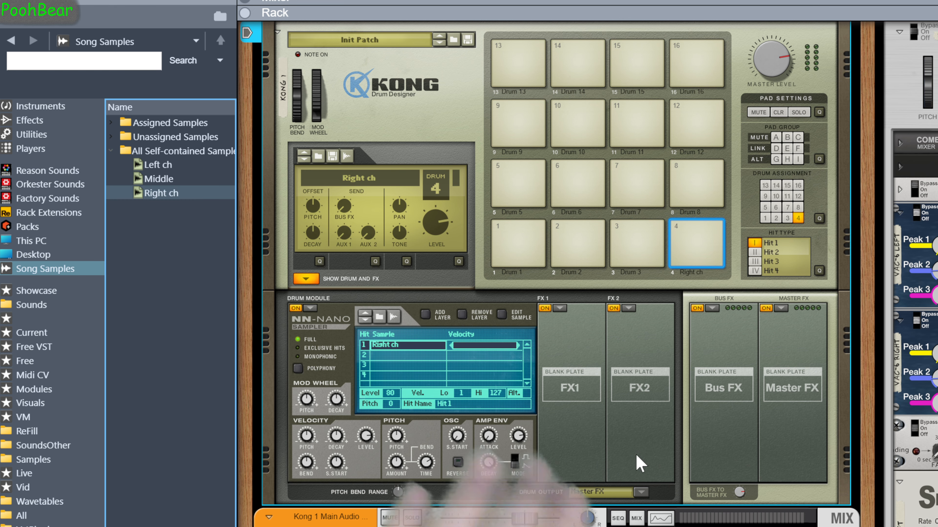
Set pad 4's drum output to Output 3-4
{"action": "scroll", "coordinate": [640, 464], "scroll_direction": "down", "scroll_amount": 3}
{"action": "left_click", "coordinate": [642, 431]}
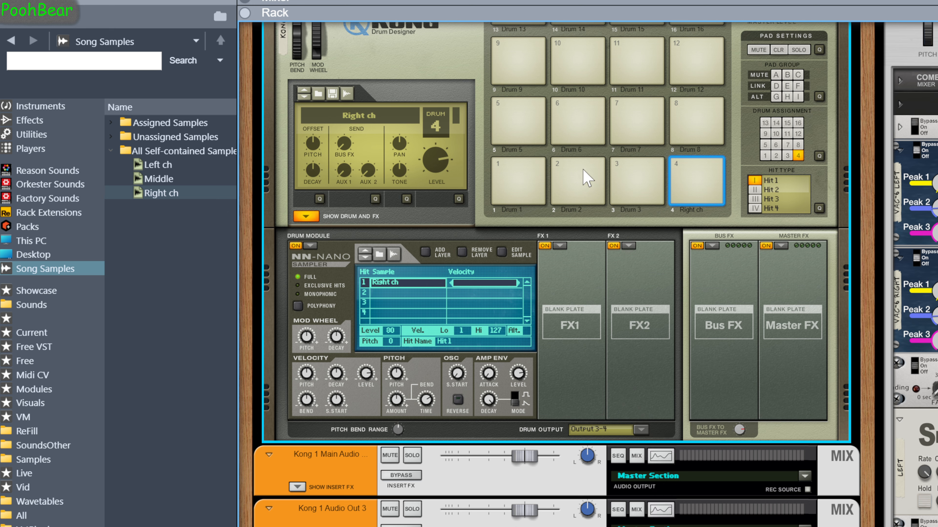
Select pad 3, load an NN-Nano sampler into its drum module, and drop the Left ch sample into it
{"action": "left_click", "coordinate": [624, 183]}
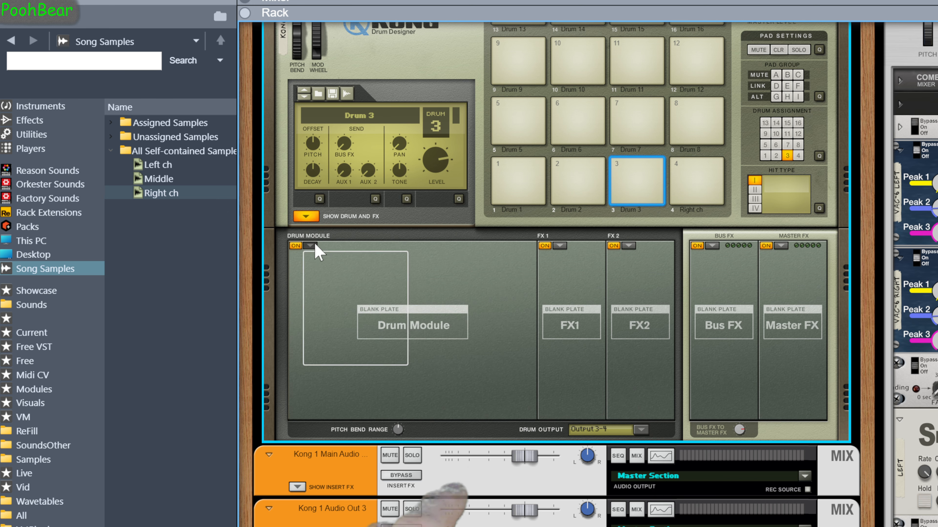
{"action": "left_click", "coordinate": [338, 273]}
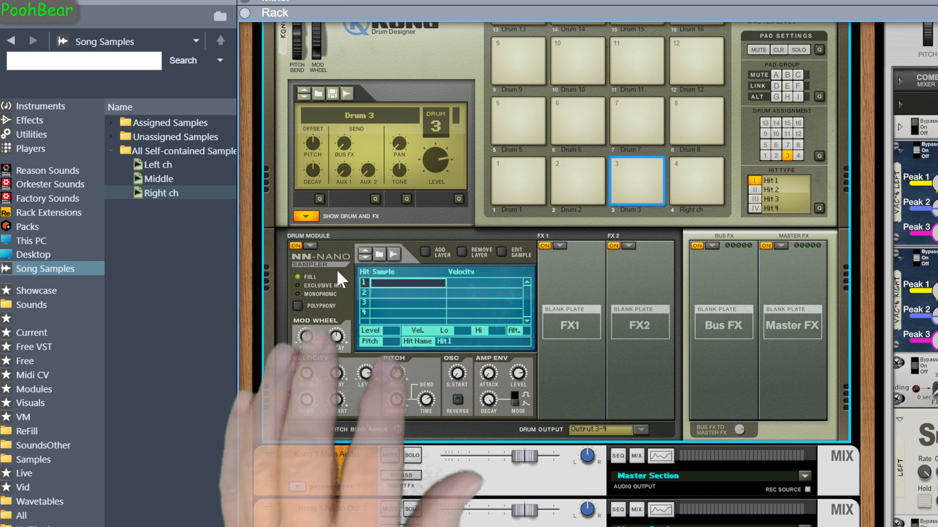
{"action": "left_click", "coordinate": [157, 165]}
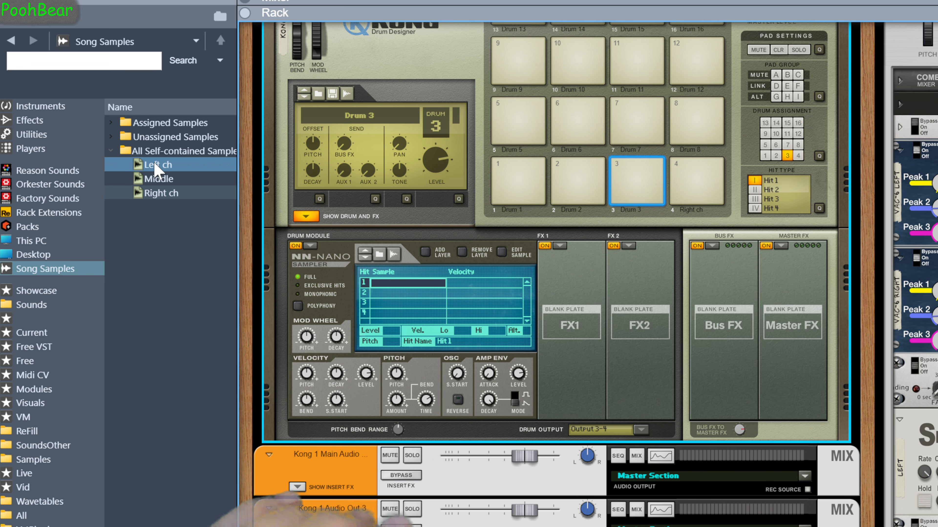
{"action": "left_click_drag", "start_coordinate": [372, 254], "coordinate": [390, 291]}
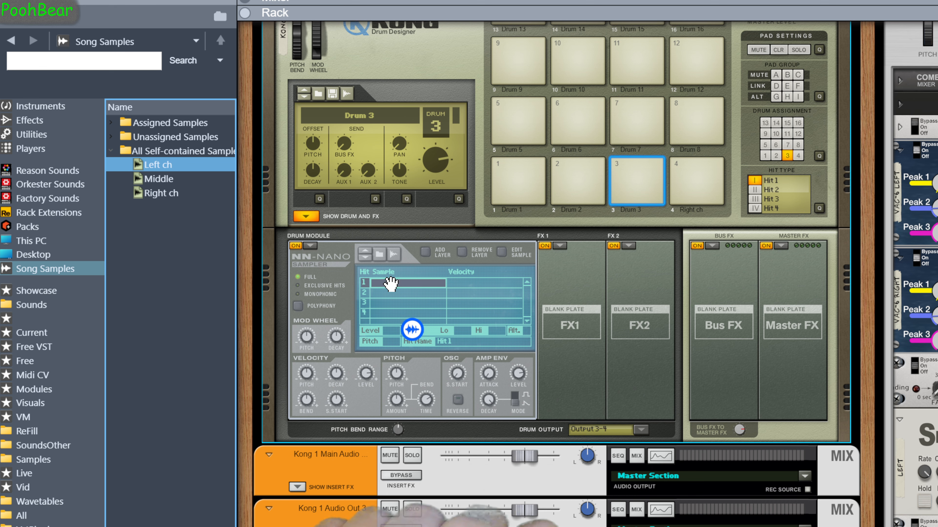
{"action": "left_click_drag", "start_coordinate": [391, 283], "coordinate": [391, 286]}
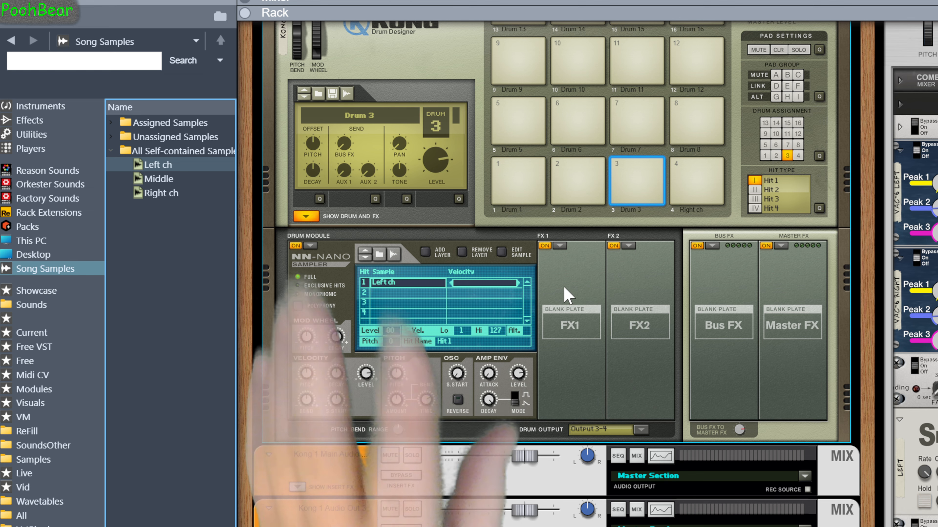
Load the Middle sample onto pad 2 and set its drum output to Output 3-4
{"action": "left_click", "coordinate": [578, 180]}
{"action": "left_click_drag", "start_coordinate": [172, 182], "coordinate": [285, 255]}
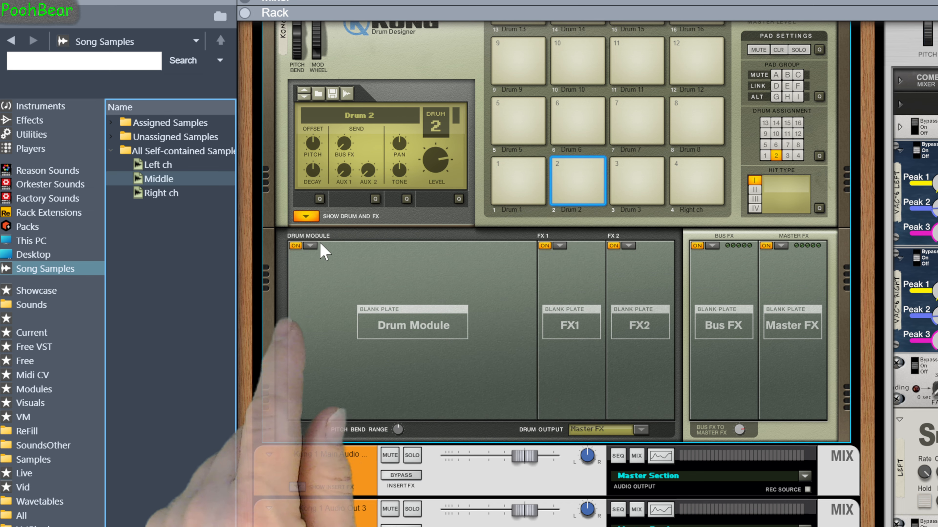
{"action": "left_click", "coordinate": [310, 246]}
{"action": "left_click_drag", "start_coordinate": [168, 183], "coordinate": [583, 196]}
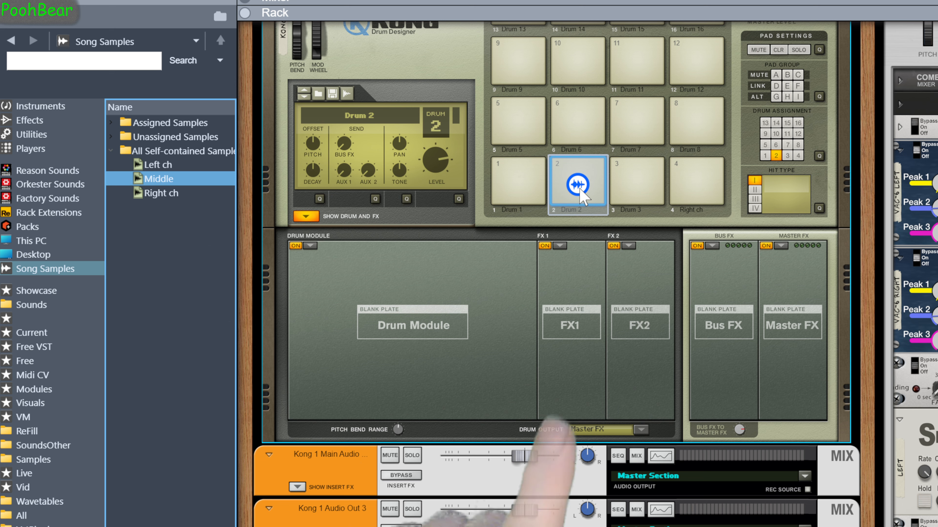
{"action": "left_click", "coordinate": [618, 431]}
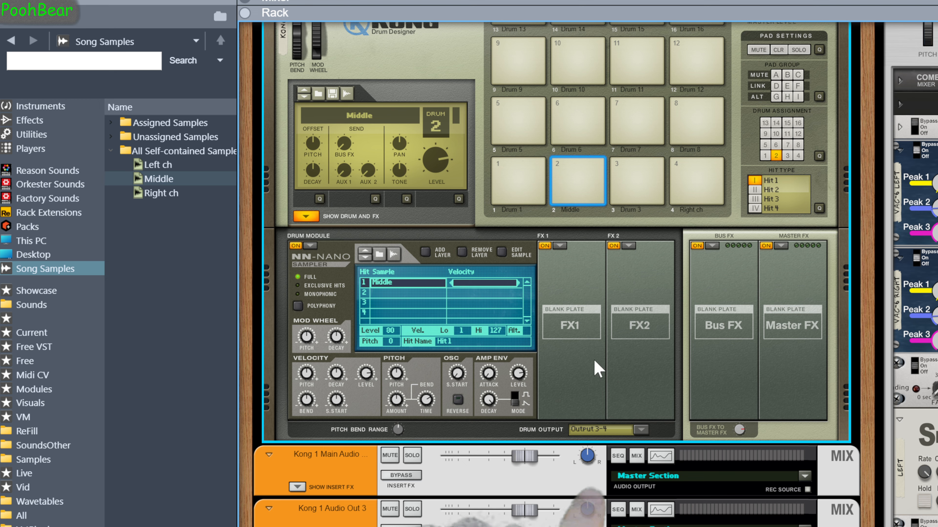
Audition pads 6, 3 and 2 to check their samples
{"action": "left_click", "coordinate": [517, 122]}
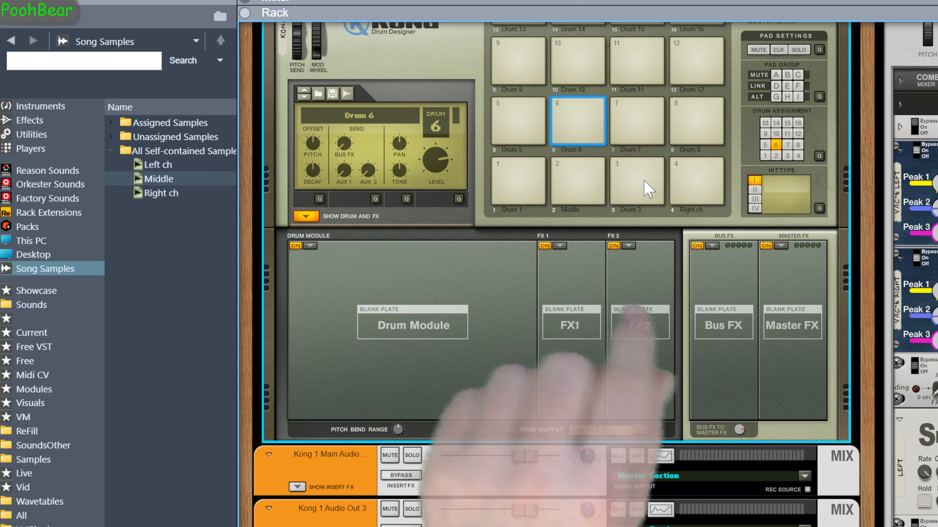
{"action": "left_click", "coordinate": [650, 189]}
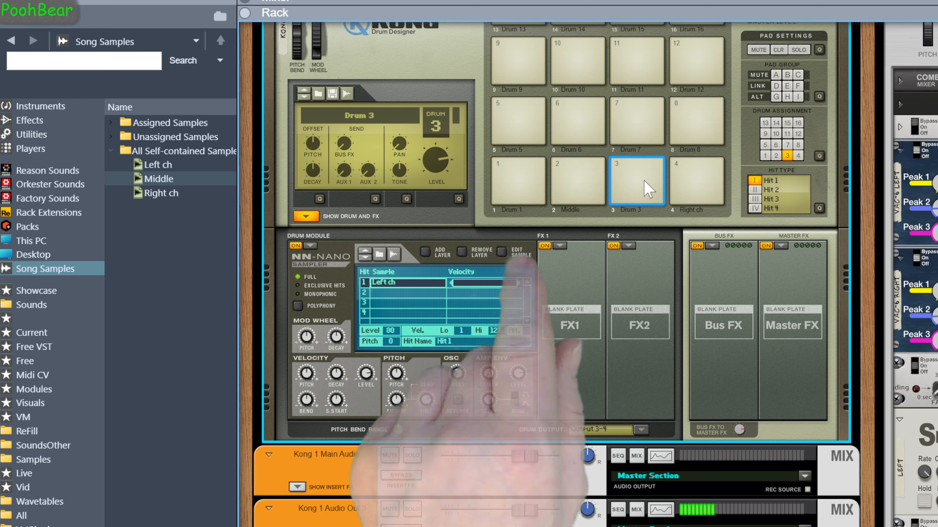
{"action": "left_click", "coordinate": [693, 196]}
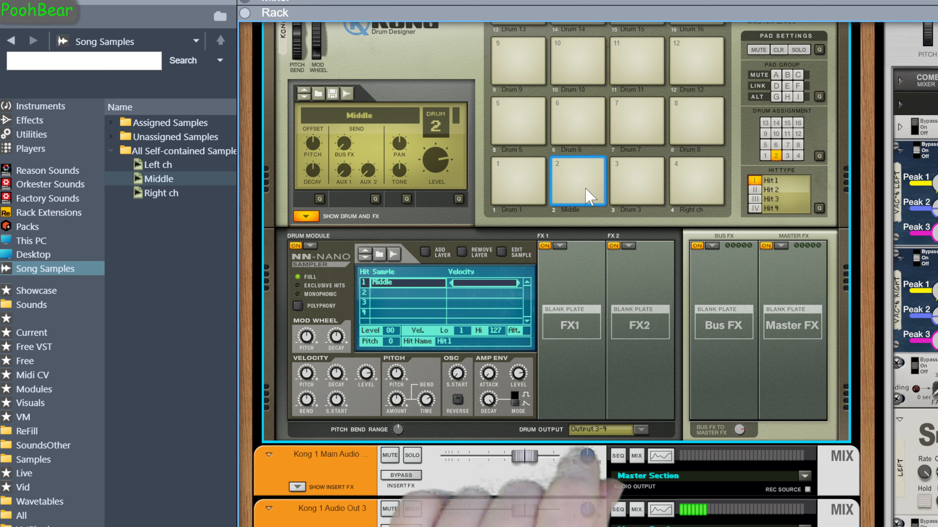
Move the Kong 1 Main Audio mix channel below the Audio Out 4 channel
{"action": "scroll", "coordinate": [591, 371], "scroll_direction": "down", "scroll_amount": 3}
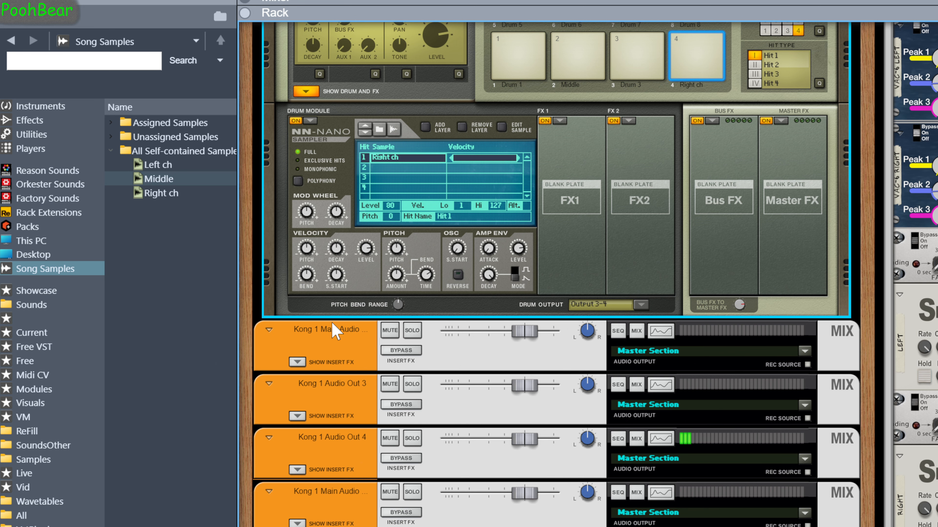
{"action": "left_click_drag", "start_coordinate": [331, 330], "coordinate": [368, 453]}
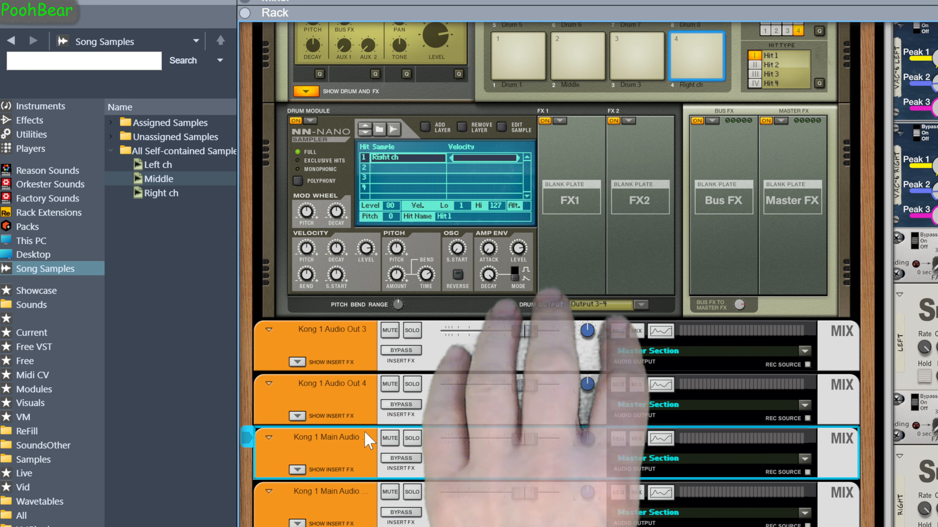
{"action": "scroll", "coordinate": [564, 211], "scroll_direction": "up", "scroll_amount": 3}
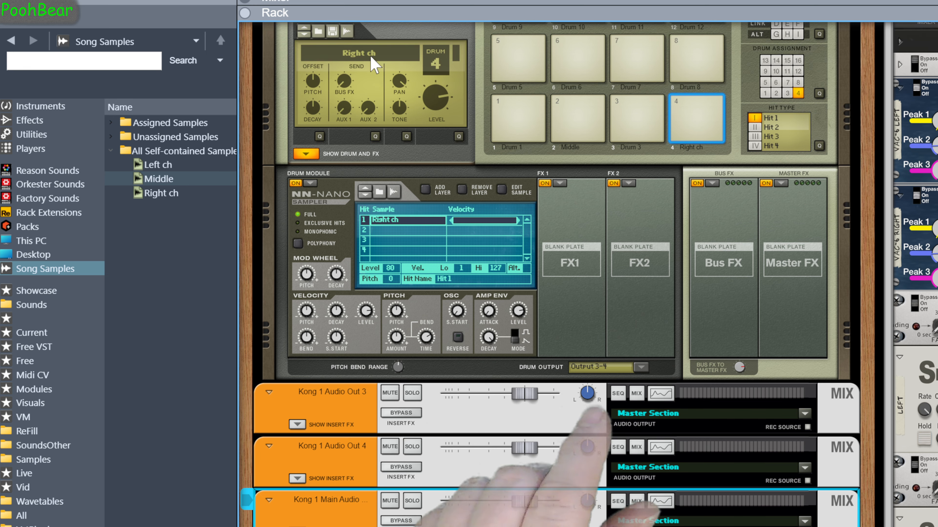
Audition pads 4, 2 and 3 and check drum 2's pan setting
{"action": "left_click", "coordinate": [400, 81]}
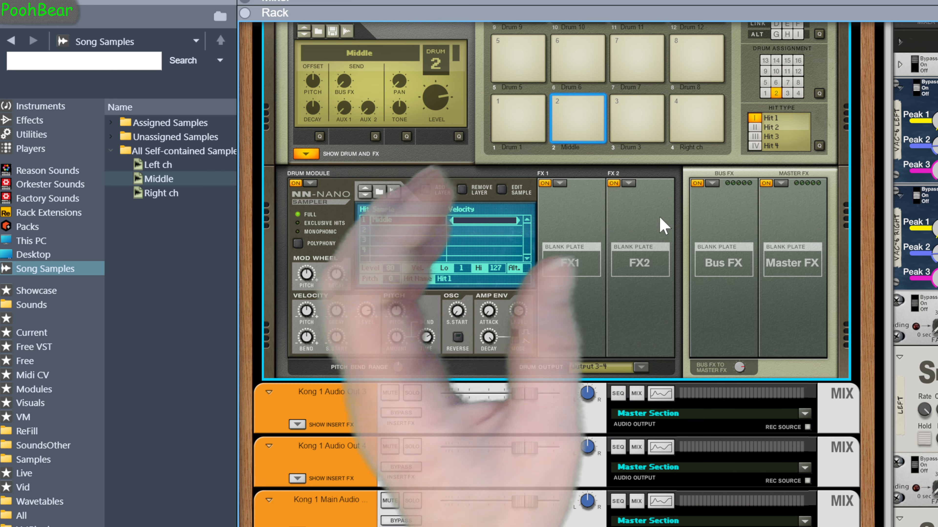
{"action": "left_click", "coordinate": [590, 131]}
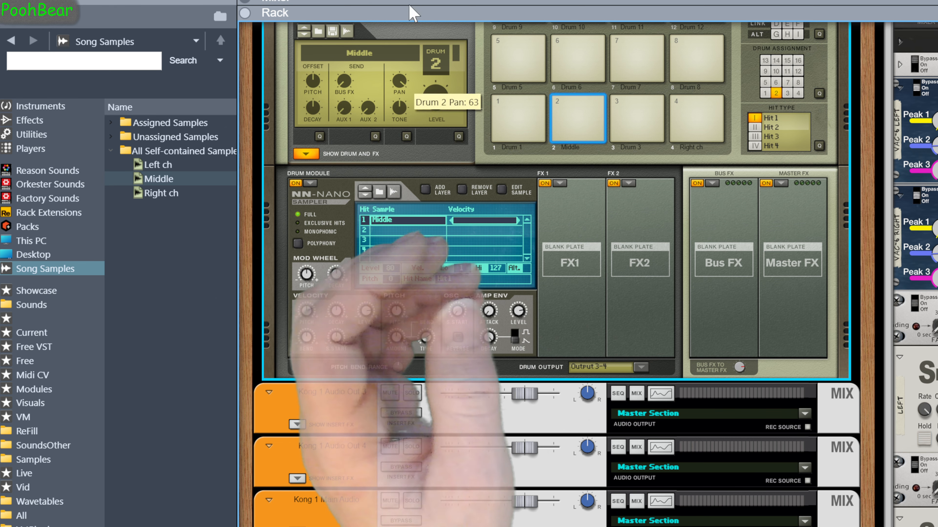
{"action": "left_click", "coordinate": [590, 142]}
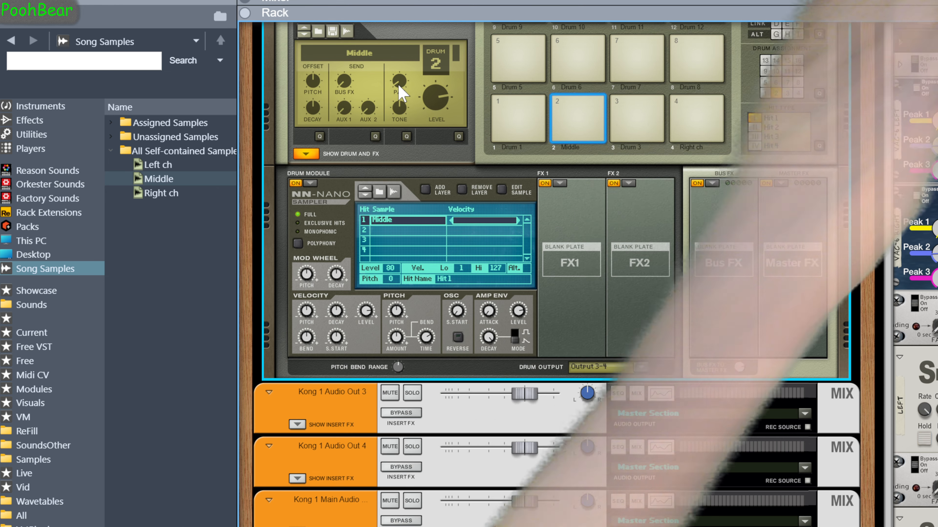
{"action": "left_click", "coordinate": [638, 125]}
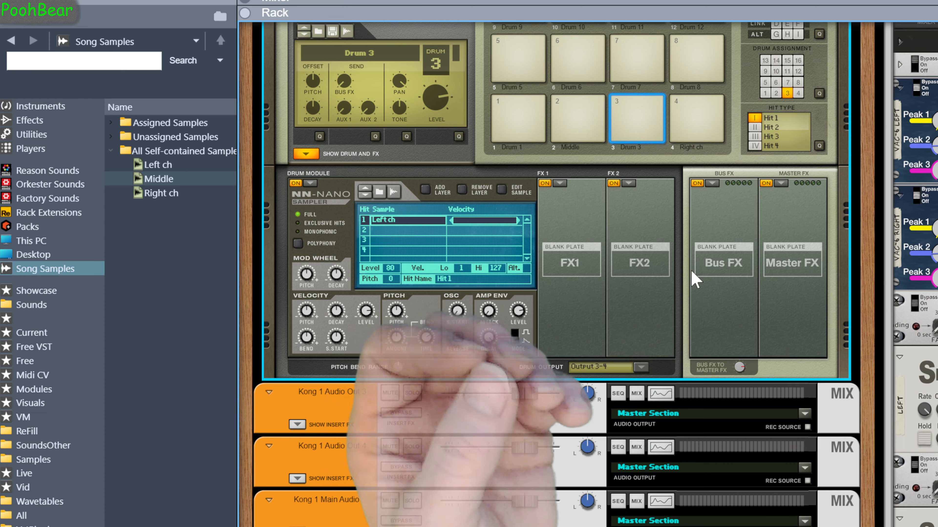
Flip the rack to inspect Kong's rear connections, then return to the front panel
{"action": "scroll", "coordinate": [696, 281], "scroll_direction": "up", "scroll_amount": 4}
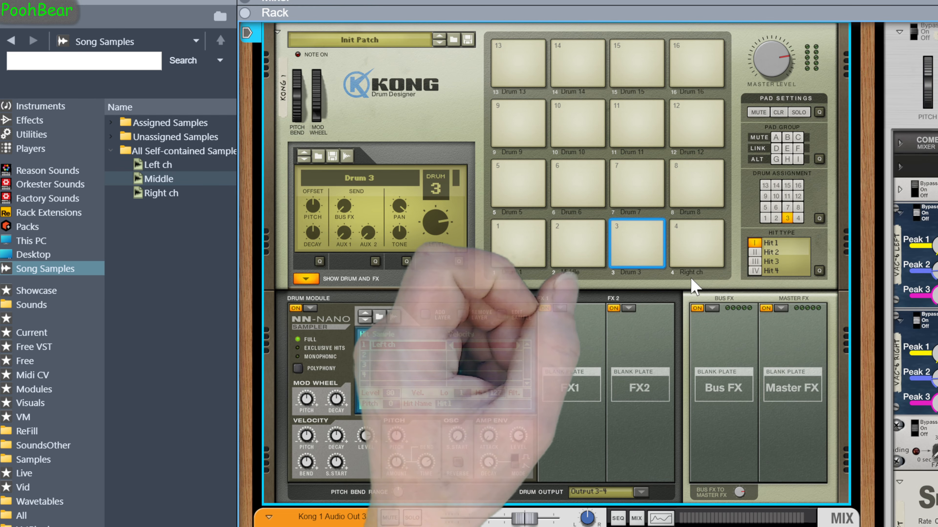
{"action": "key", "text": "Tab"}
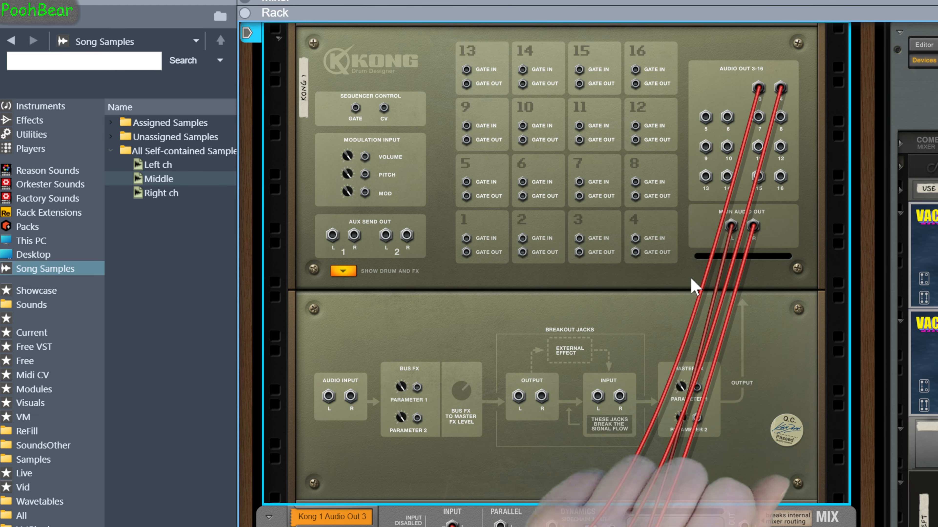
{"action": "key", "text": "Tab"}
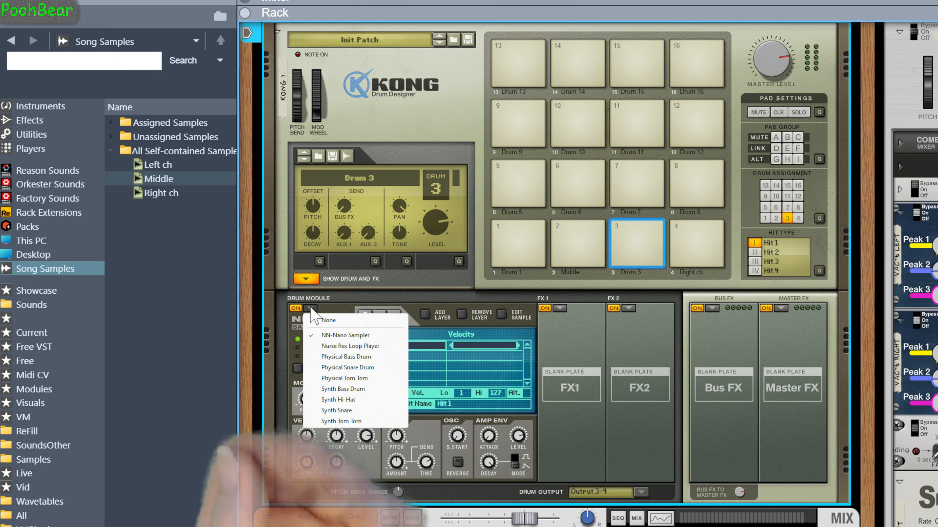
{"action": "left_click", "coordinate": [405, 297]}
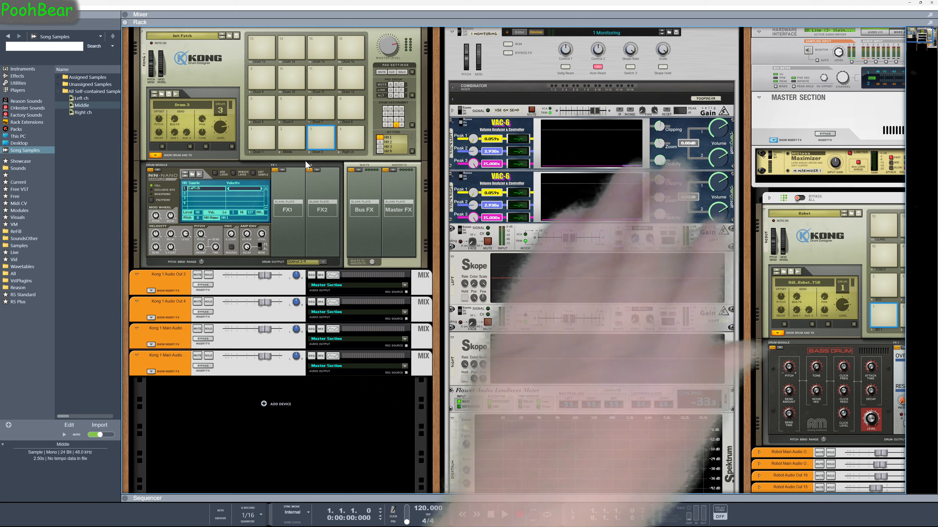
Flip the rack and route Kong's Audio Outs 5 through 8 each to a new mix channel
{"action": "key", "text": "Tab"}
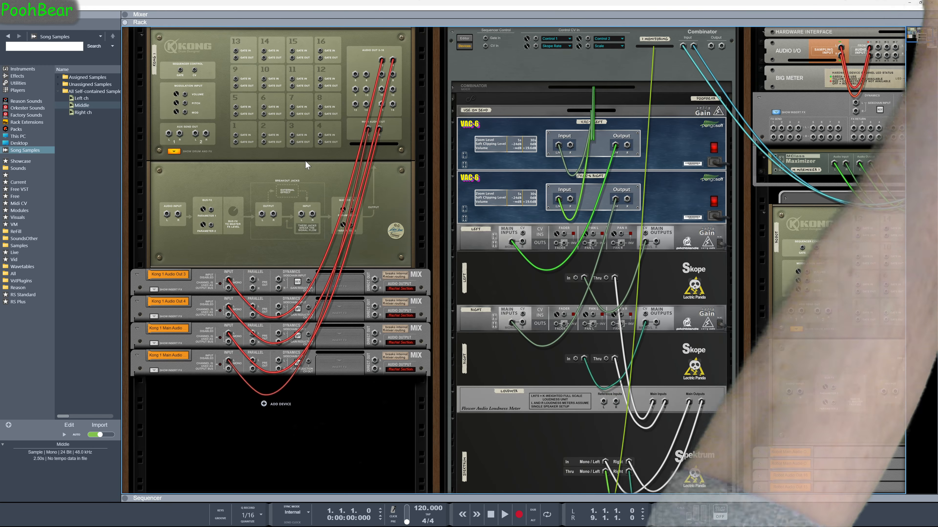
{"action": "right_click", "coordinate": [367, 75]}
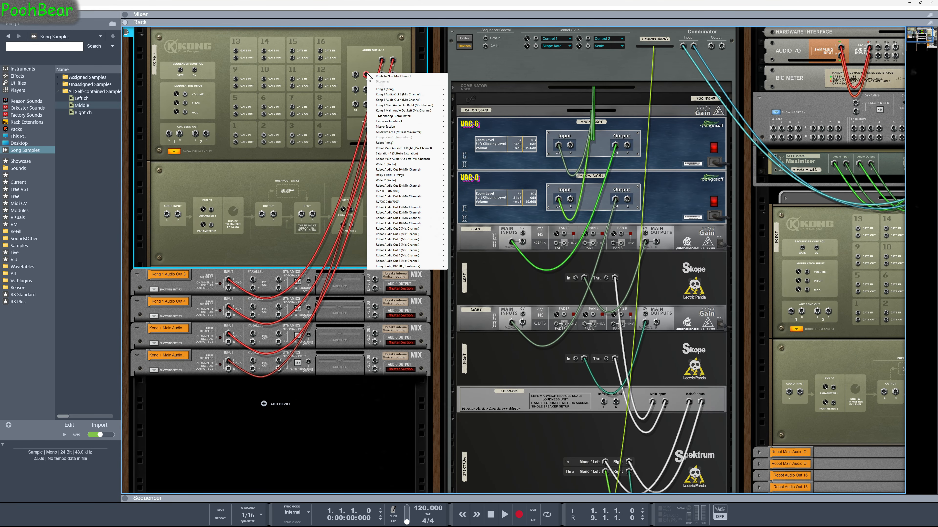
{"action": "left_click", "coordinate": [380, 77]}
{"action": "right_click", "coordinate": [355, 75]}
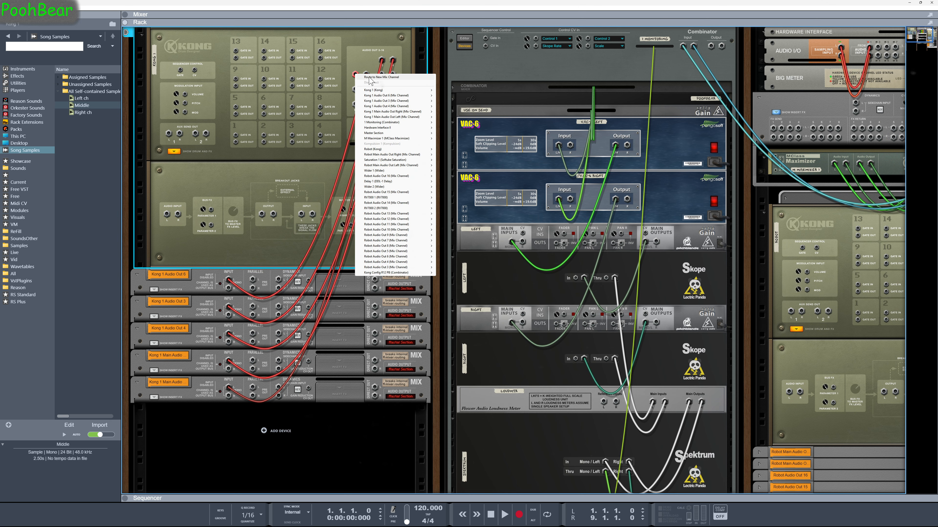
{"action": "left_click", "coordinate": [400, 77]}
{"action": "right_click", "coordinate": [393, 75]}
{"action": "left_click", "coordinate": [400, 77]}
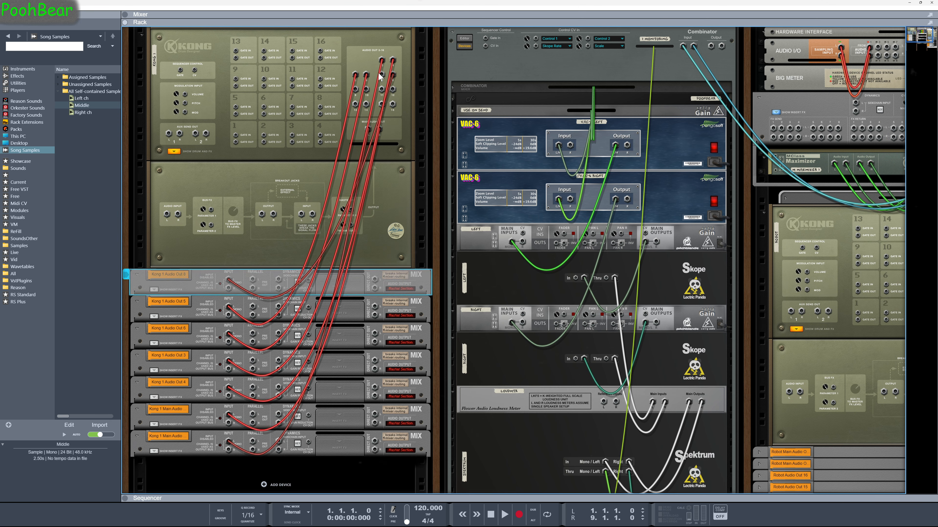
{"action": "right_click", "coordinate": [382, 76]}
{"action": "left_click", "coordinate": [401, 79]}
Route Kong's Audio Outs 9 through 12 each to a new mix channel
{"action": "right_click", "coordinate": [366, 90]}
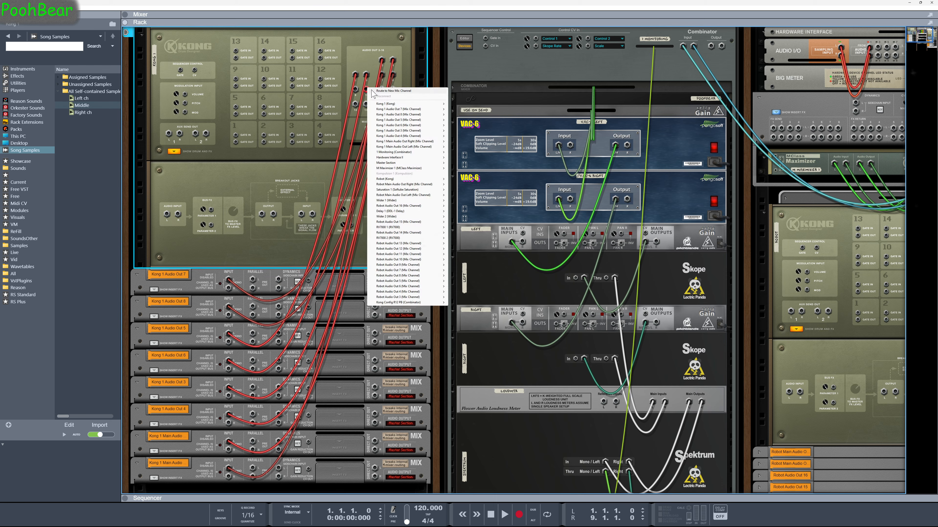
{"action": "left_click", "coordinate": [372, 92]}
{"action": "right_click", "coordinate": [356, 91]}
{"action": "left_click", "coordinate": [370, 93]}
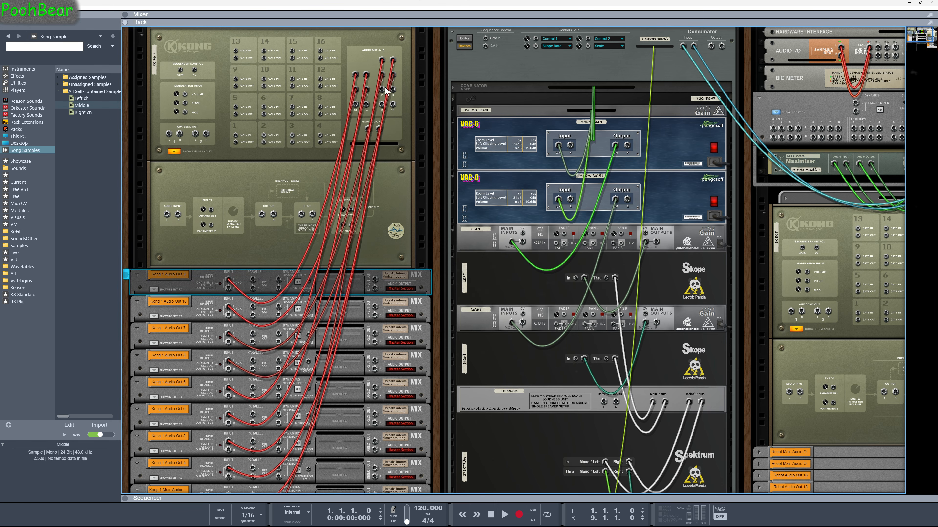
{"action": "right_click", "coordinate": [393, 90]}
{"action": "left_click", "coordinate": [403, 92]}
{"action": "right_click", "coordinate": [382, 90]}
{"action": "left_click", "coordinate": [392, 92]}
Route Kong's Audio Outs 13 through 16 each to a new mix channel
{"action": "right_click", "coordinate": [367, 104]}
{"action": "left_click", "coordinate": [381, 106]}
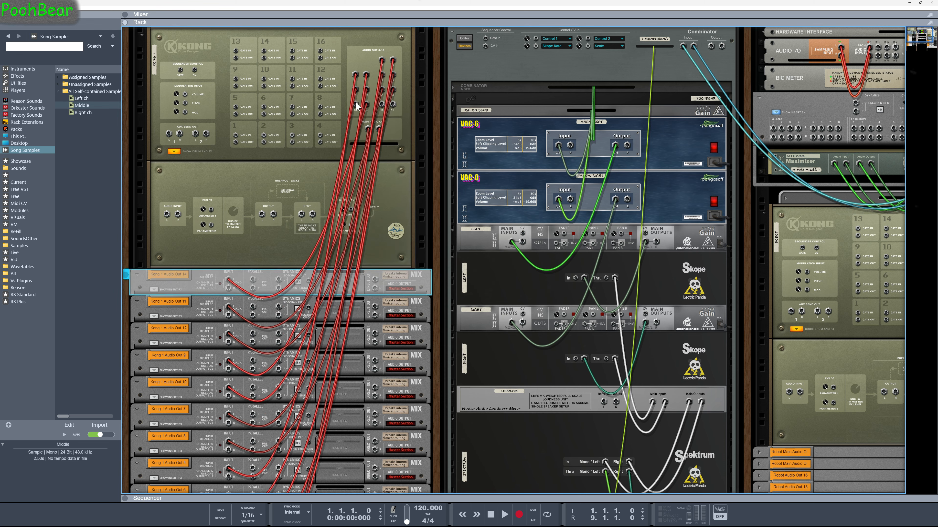
{"action": "right_click", "coordinate": [355, 103]}
{"action": "left_click", "coordinate": [388, 107]}
{"action": "right_click", "coordinate": [393, 104]}
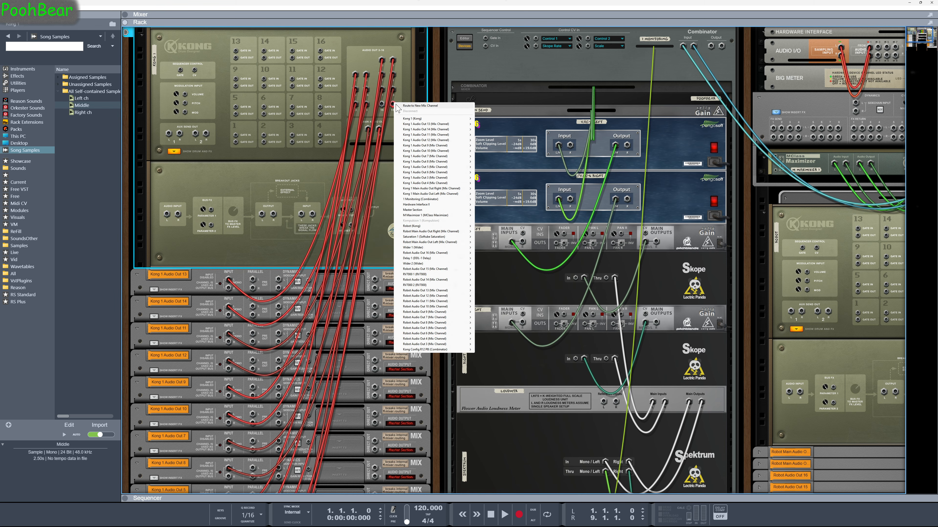
{"action": "left_click", "coordinate": [410, 107]}
{"action": "right_click", "coordinate": [382, 105]}
{"action": "left_click", "coordinate": [406, 106]}
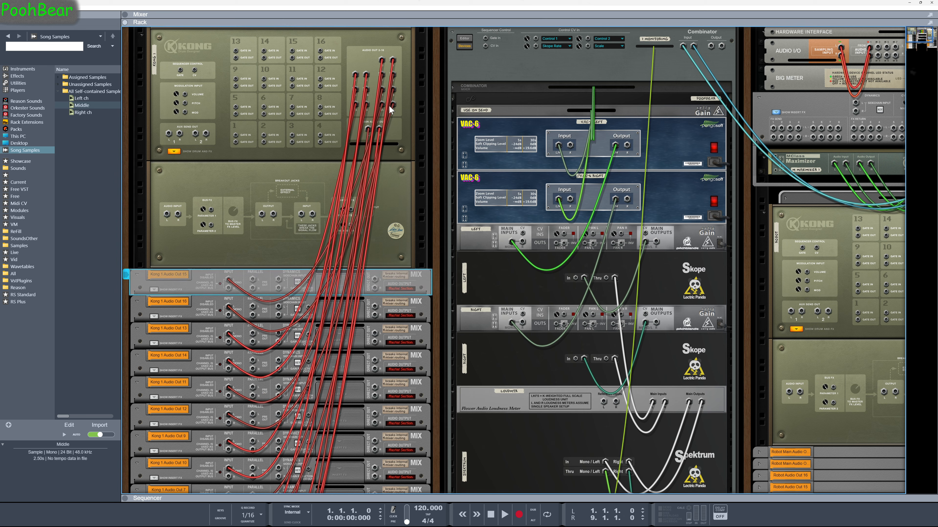
Fold the Kong mix channel devices in the rack and open the Current folder in the browser
{"action": "left_click", "coordinate": [136, 275], "text": "alt"}
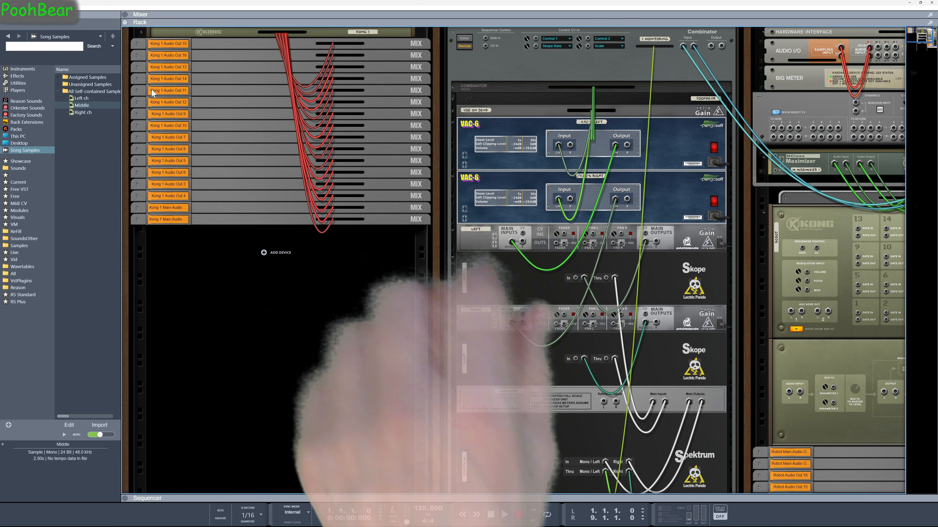
{"action": "left_click", "coordinate": [141, 32]}
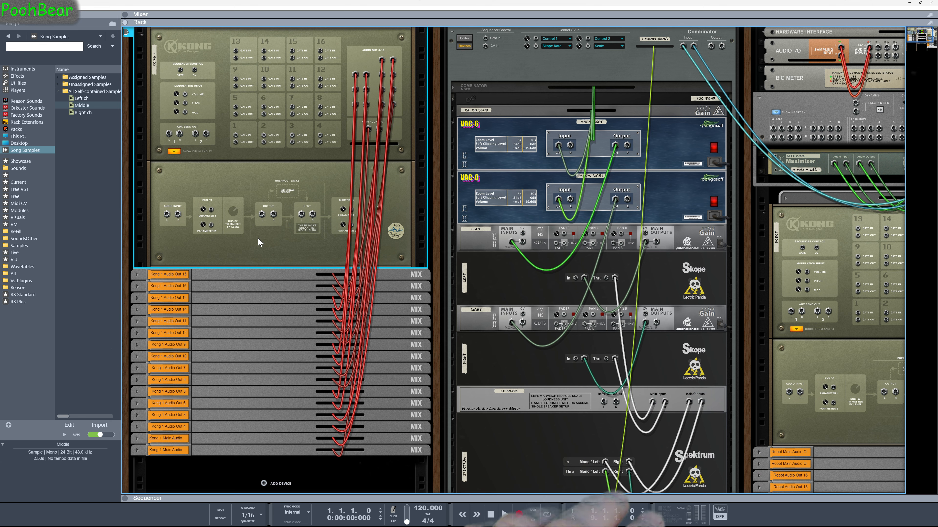
{"action": "left_click", "coordinate": [14, 185]}
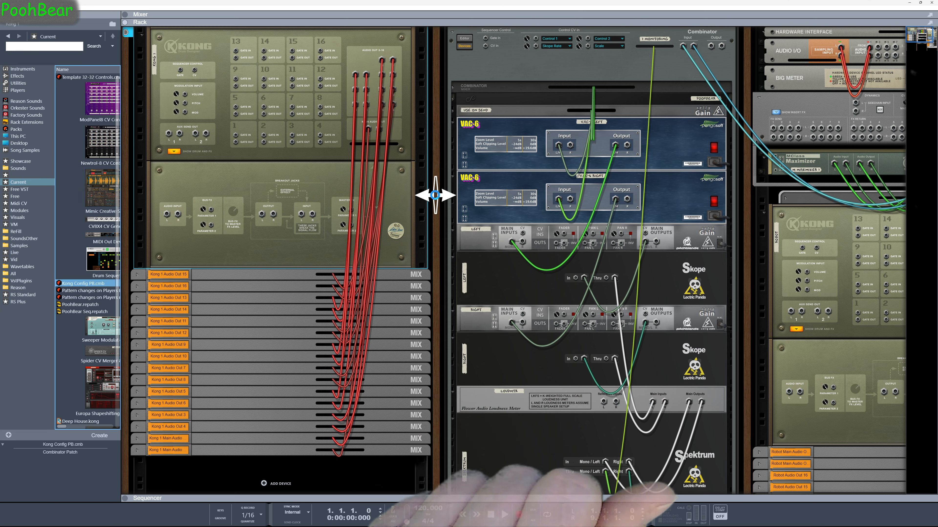
Flip the rack to the front, select a Kong pad, and lock the PoohBear Kong surface to this Kong device
{"action": "left_click_drag", "start_coordinate": [435, 194], "coordinate": [435, 195]}
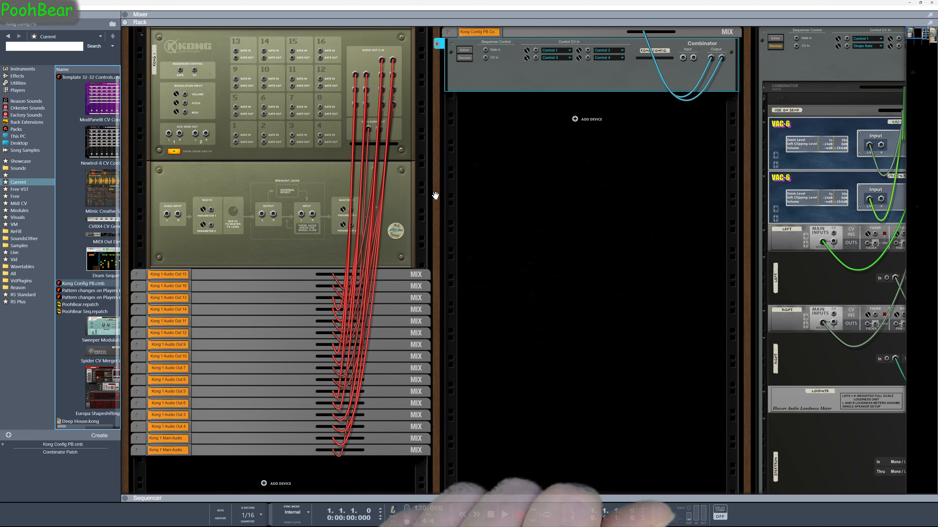
{"action": "key", "text": "Tab"}
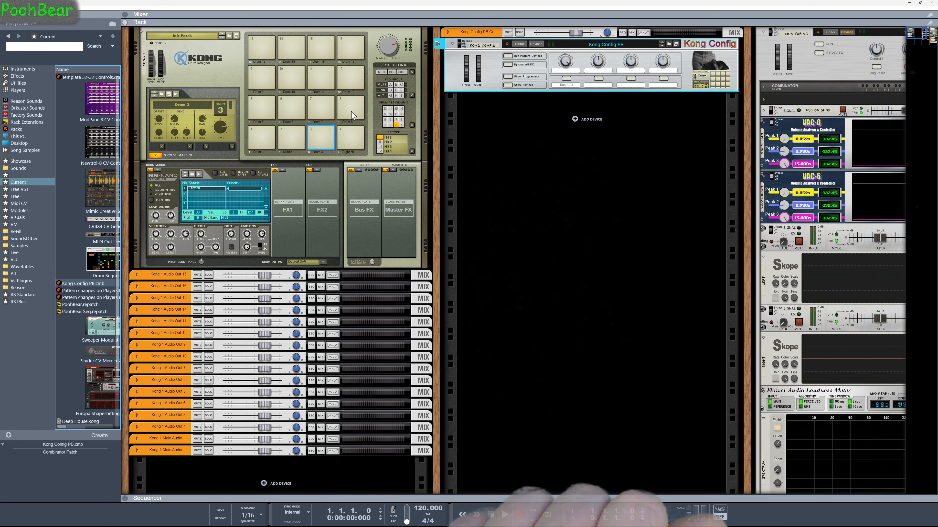
{"action": "left_click", "coordinate": [301, 109]}
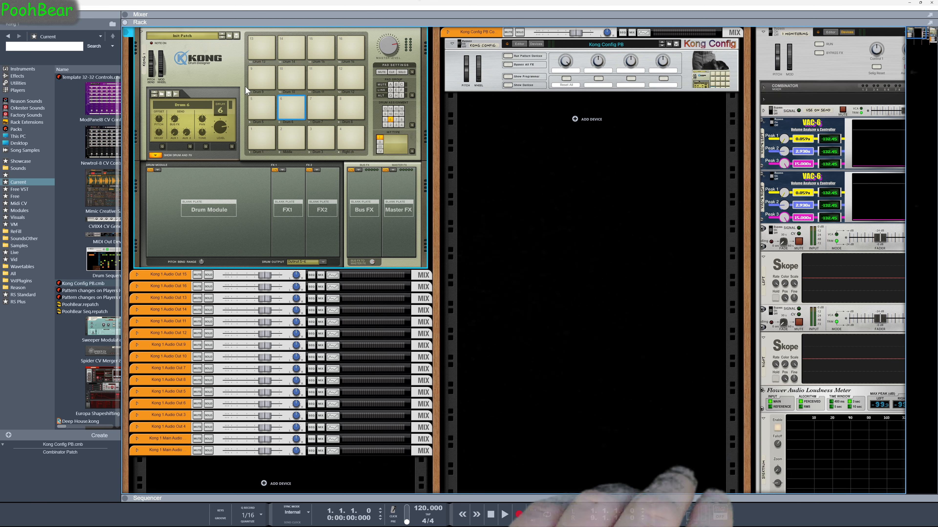
{"action": "right_click", "coordinate": [214, 73]}
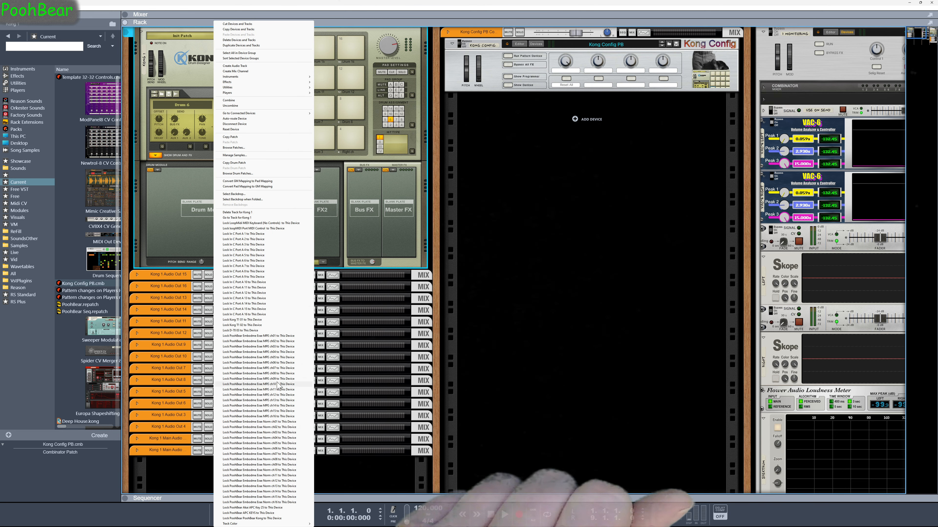
{"action": "left_click", "coordinate": [258, 518]}
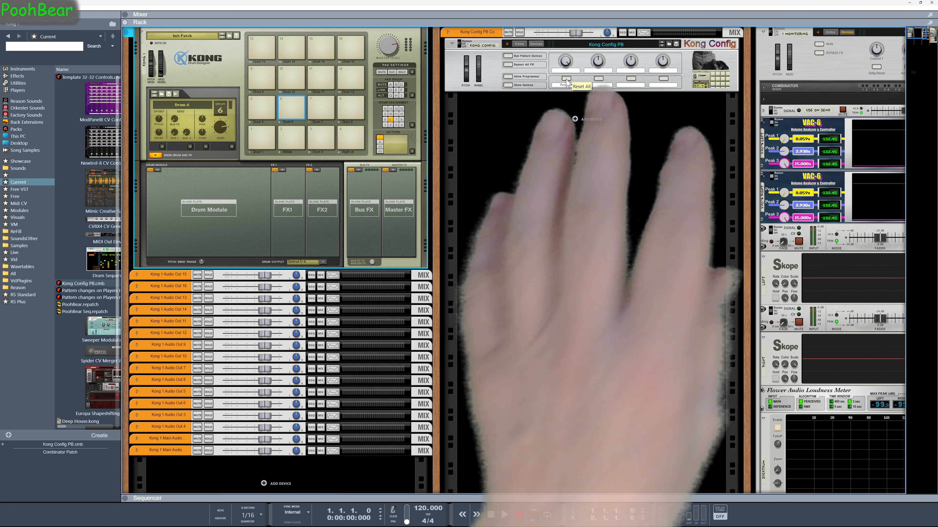
Toggle the Kong Config's first button on and off, then select several Kong drum pads to check them
{"action": "left_click", "coordinate": [566, 79]}
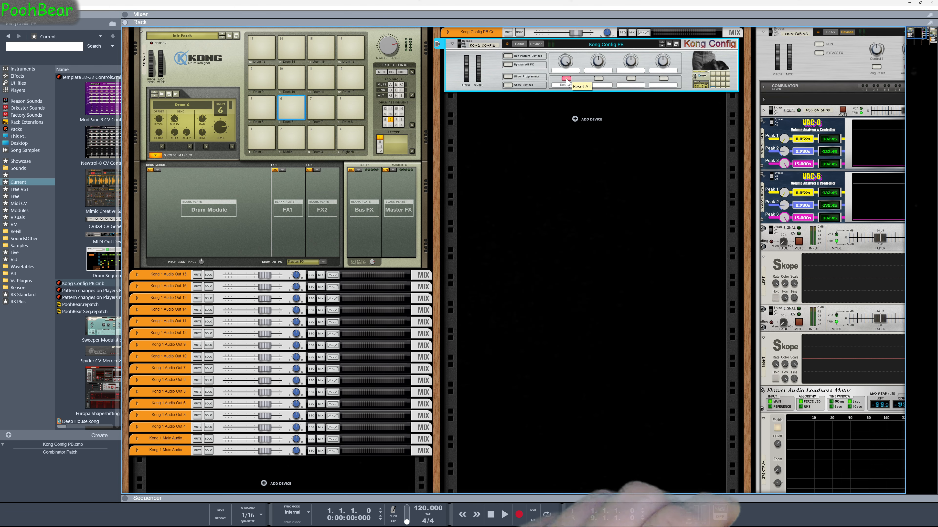
{"action": "left_click", "coordinate": [567, 79]}
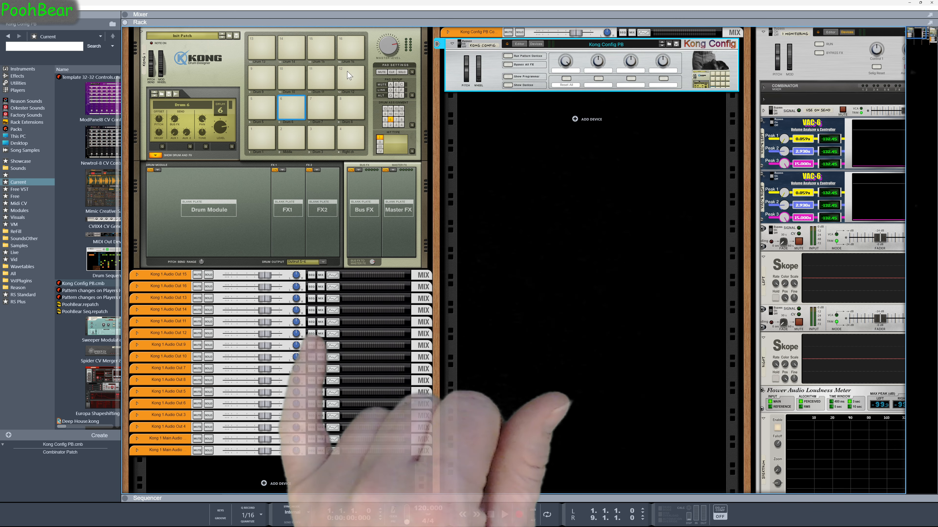
{"action": "left_click", "coordinate": [321, 105]}
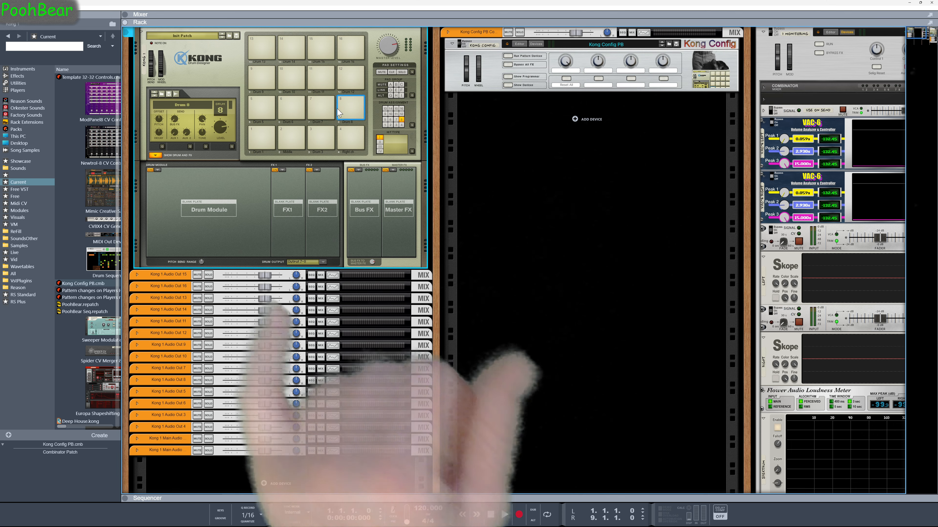
{"action": "left_click", "coordinate": [260, 108]}
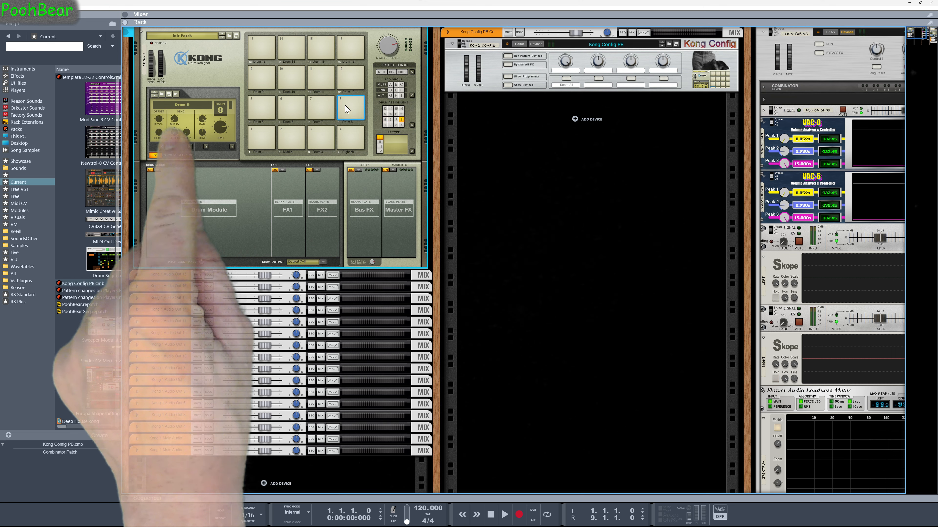
{"action": "left_click", "coordinate": [262, 138]}
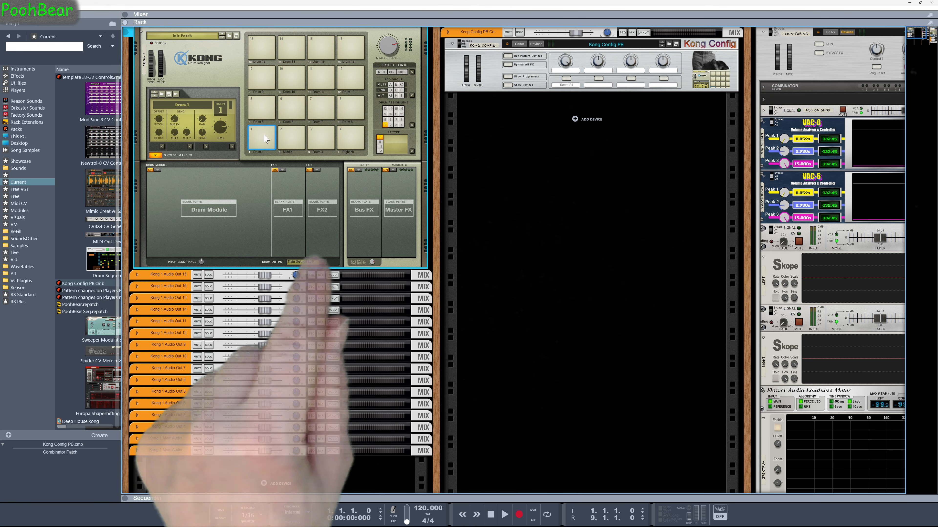
{"action": "left_click", "coordinate": [292, 137]}
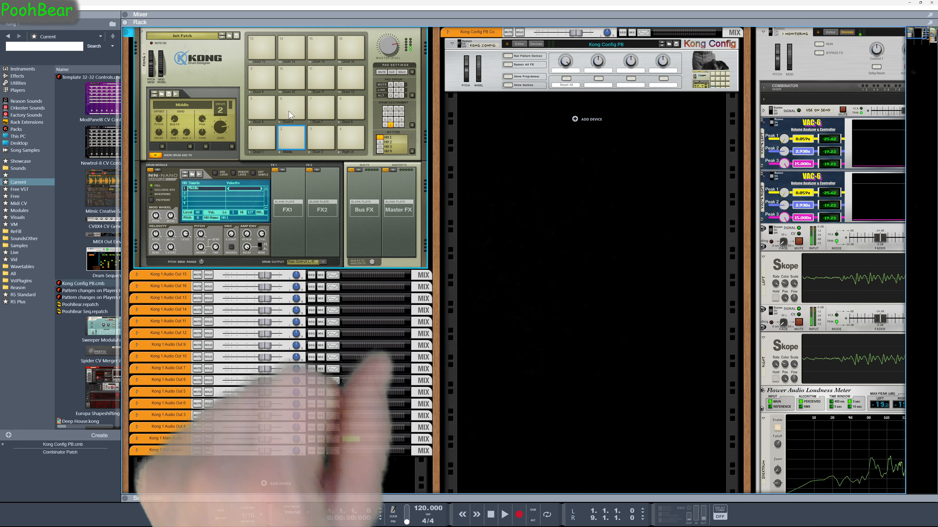
{"action": "left_click", "coordinate": [292, 102]}
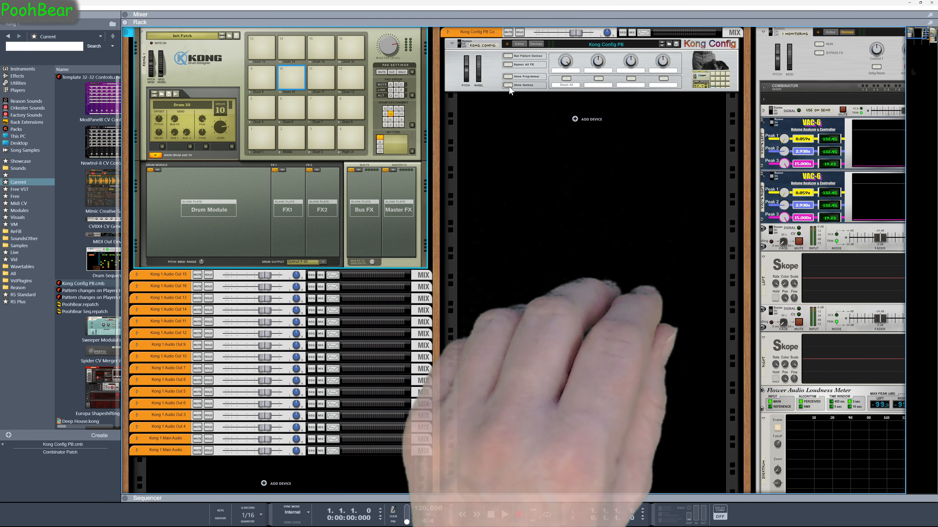
Show the Kong Config combinator's devices and programmer, and examine the mappings of its listed devices
{"action": "left_click", "coordinate": [508, 85]}
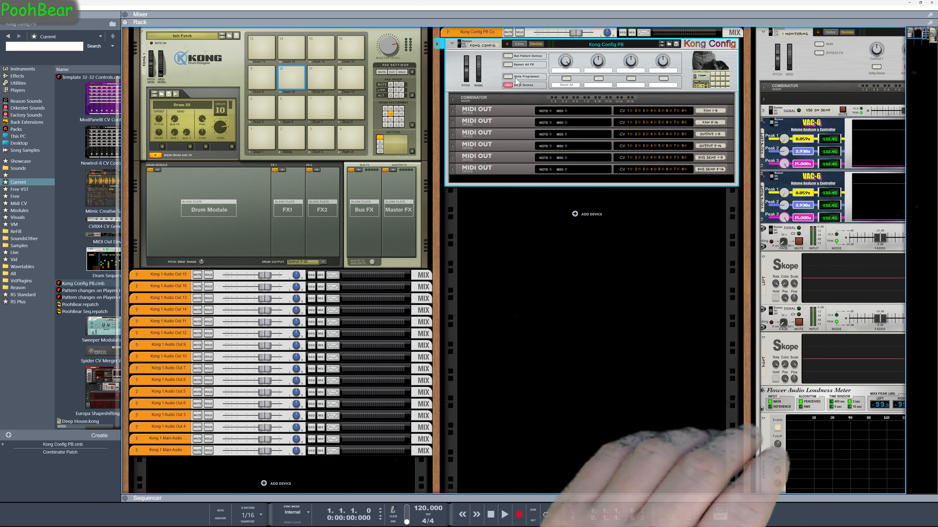
{"action": "left_click", "coordinate": [509, 77]}
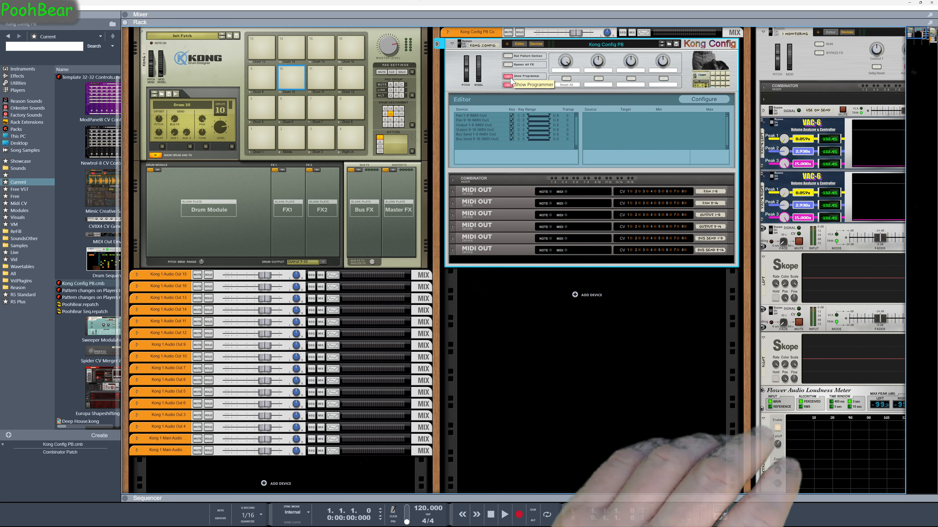
{"action": "left_click", "coordinate": [489, 116]}
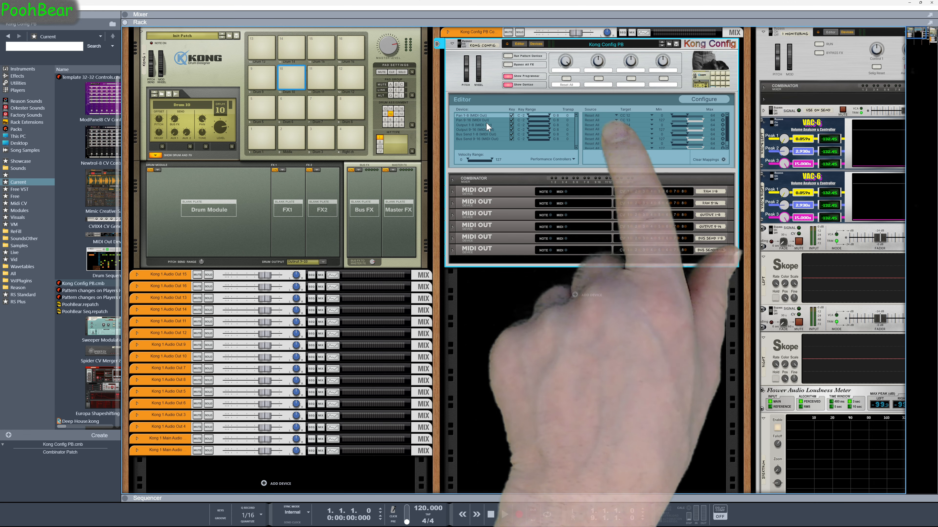
{"action": "left_click", "coordinate": [487, 123]}
{"action": "scroll", "coordinate": [727, 125], "scroll_direction": "down", "scroll_amount": 1}
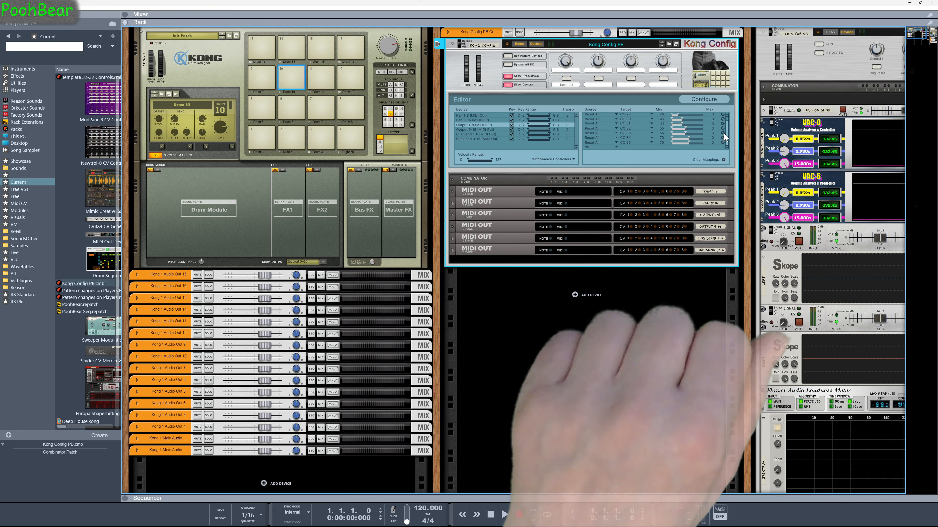
{"action": "scroll", "coordinate": [723, 133], "scroll_direction": "up", "scroll_amount": 1}
{"action": "left_click", "coordinate": [490, 134]}
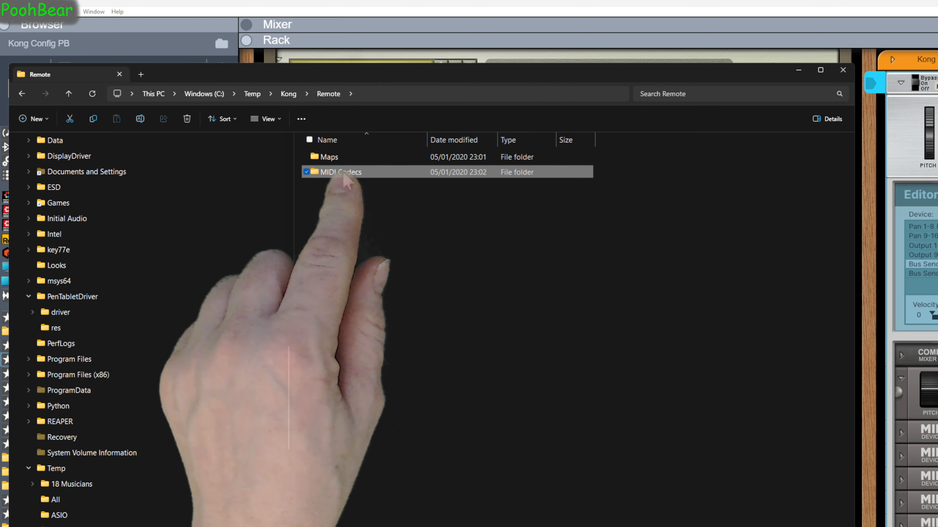
Switch to File Explorer, browse the Kong download's Remote and MIDI Codecs folders, and read ReadMe.txt
{"action": "double_click", "coordinate": [341, 172]}
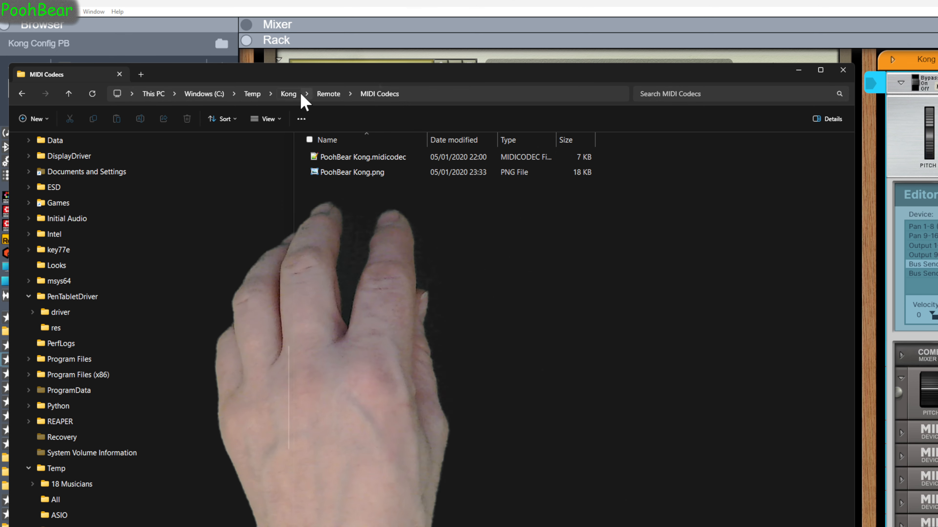
{"action": "left_click", "coordinate": [288, 93]}
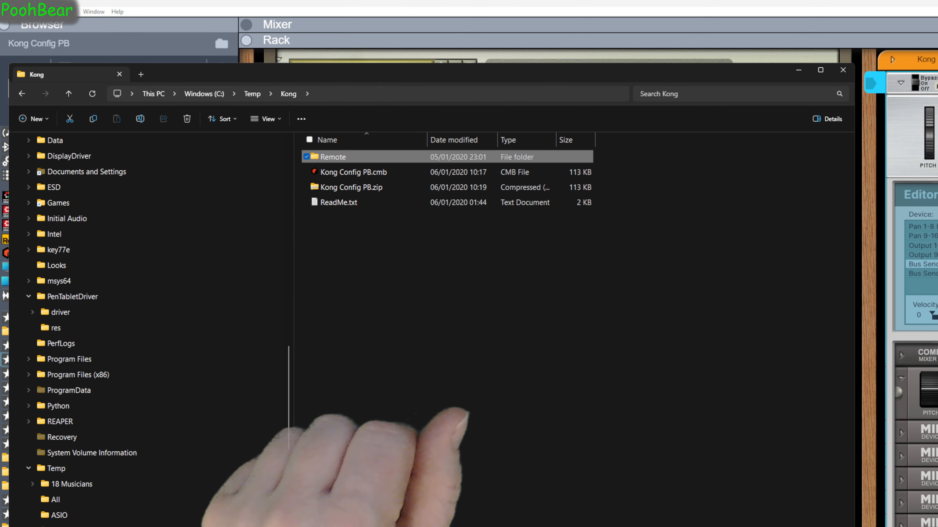
{"action": "left_click_drag", "start_coordinate": [222, 526], "coordinate": [915, 71]}
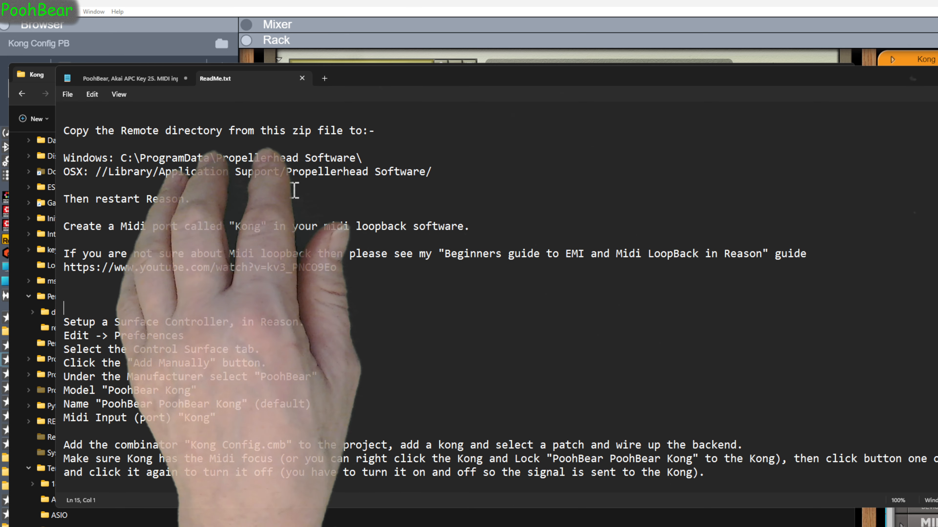
{"action": "scroll", "coordinate": [294, 192], "scroll_direction": "down", "scroll_amount": 2}
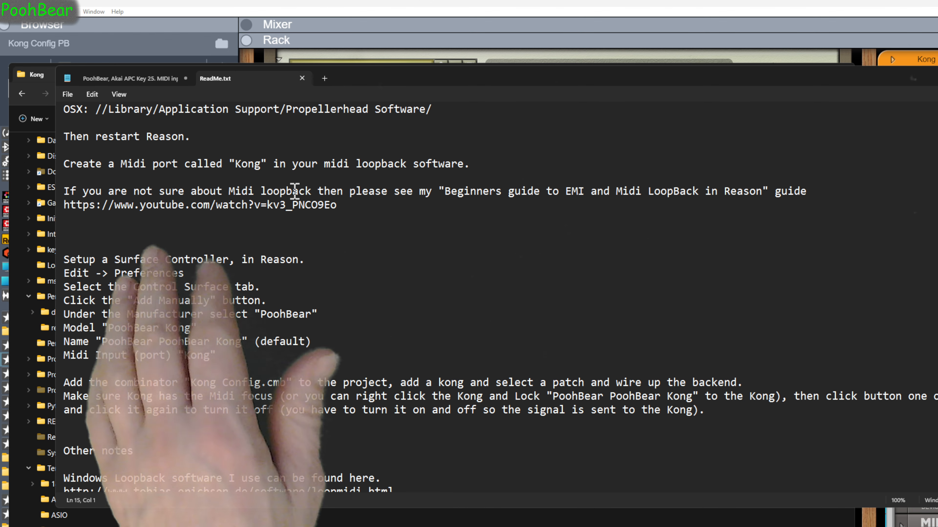
{"action": "scroll", "coordinate": [294, 191], "scroll_direction": "down", "scroll_amount": 2}
{"action": "scroll", "coordinate": [294, 191], "scroll_direction": "down", "scroll_amount": 4}
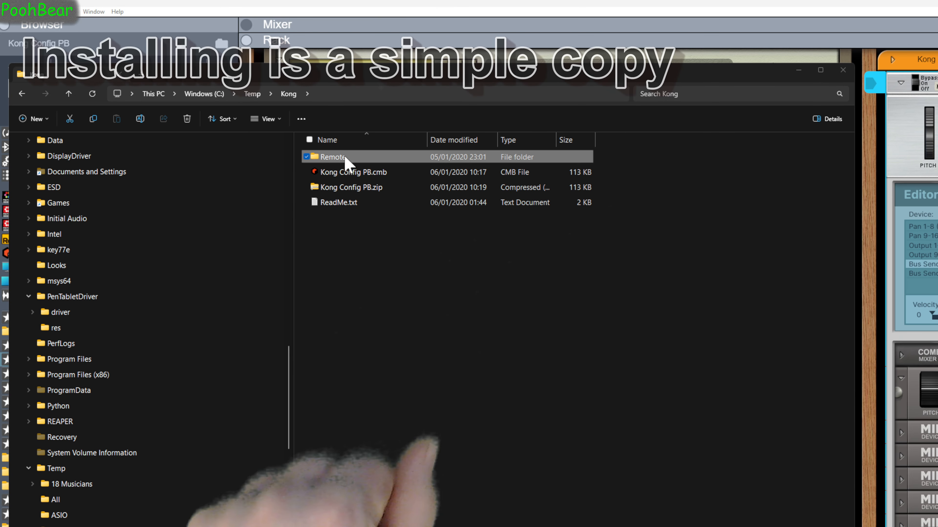
Browse to the Remote folder under C:\ProgramData\Propellerhead Software as the destination for the Remote directory
{"action": "right_click", "coordinate": [335, 156]}
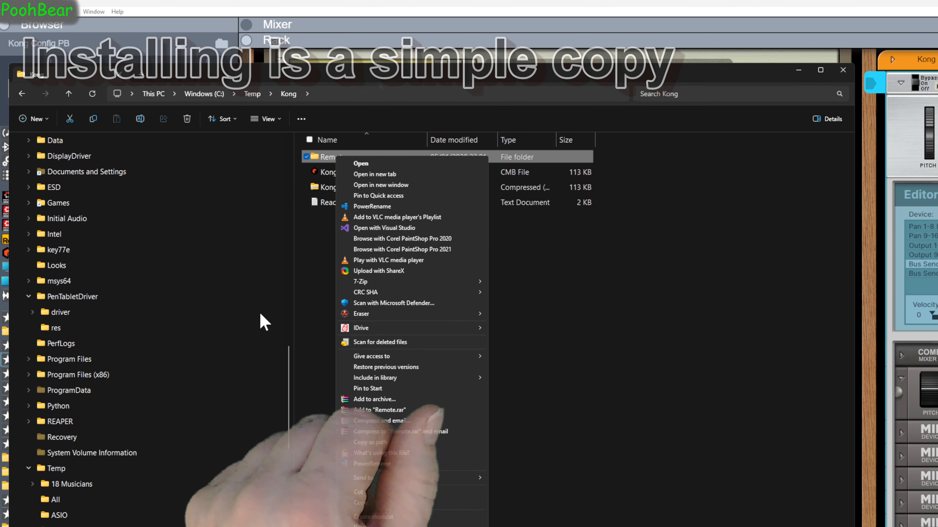
{"action": "left_click", "coordinate": [62, 392]}
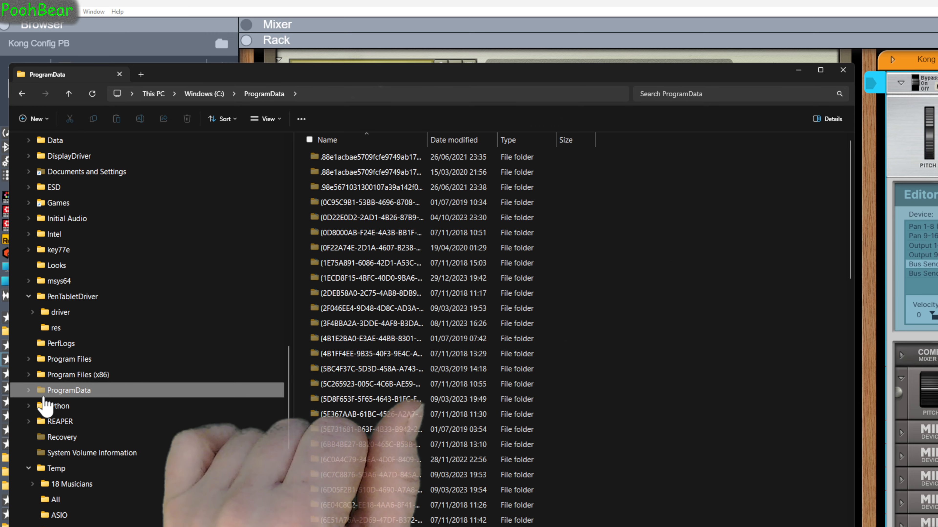
{"action": "left_click", "coordinate": [29, 390]}
{"action": "scroll", "coordinate": [122, 416], "scroll_direction": "down", "scroll_amount": 15}
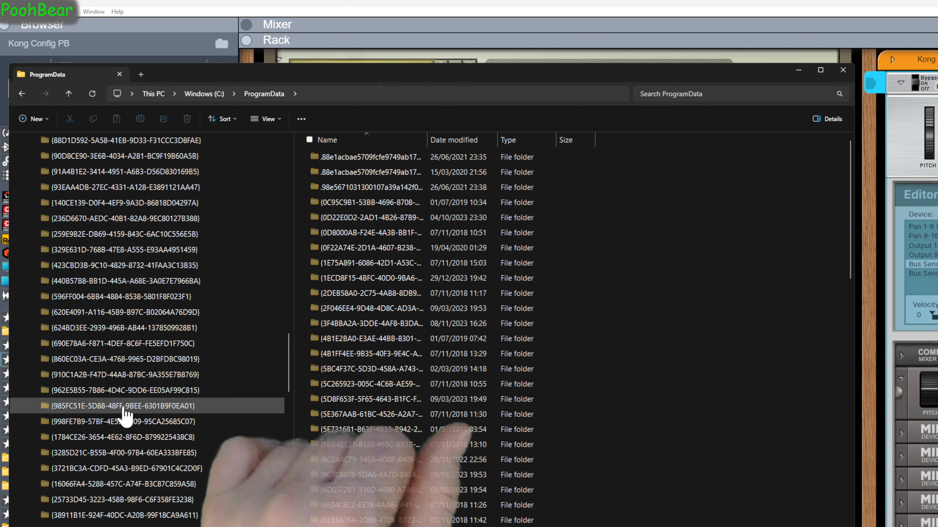
{"action": "scroll", "coordinate": [127, 414], "scroll_direction": "down", "scroll_amount": 20}
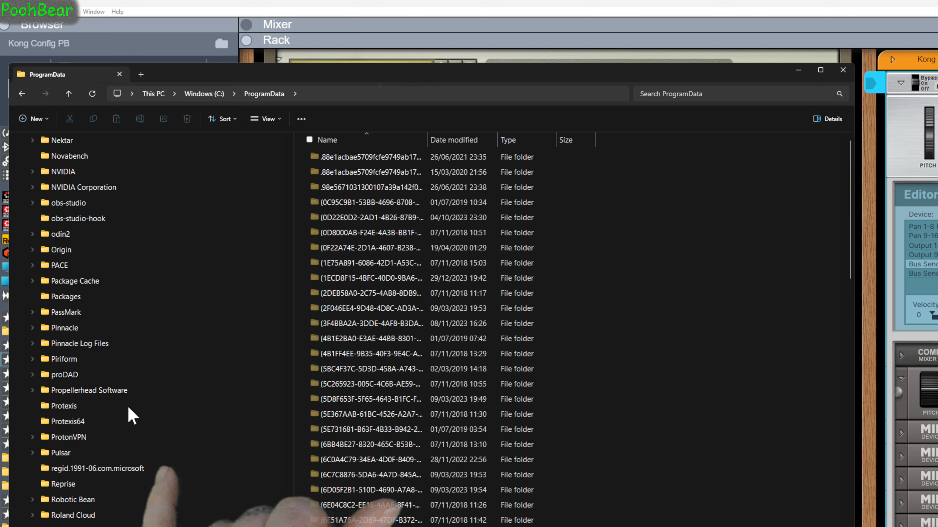
{"action": "left_click", "coordinate": [104, 391]}
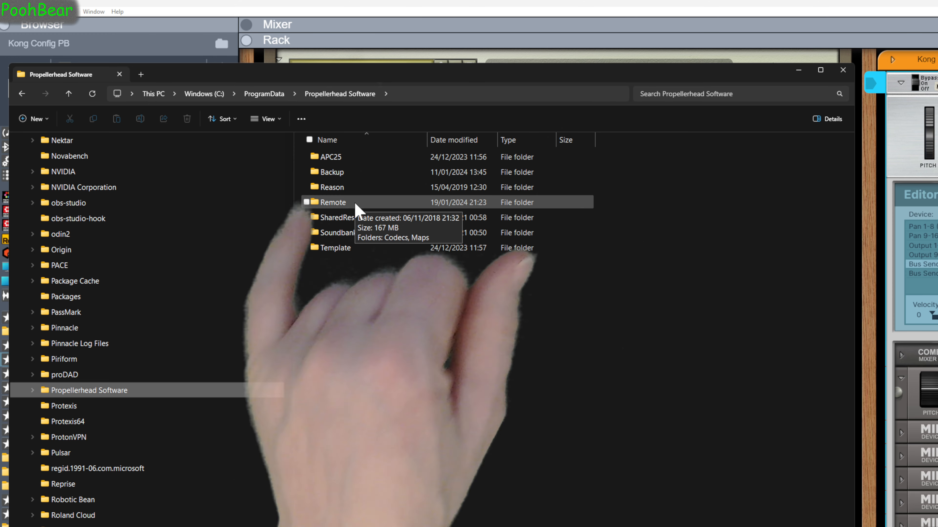
{"action": "double_click", "coordinate": [355, 204]}
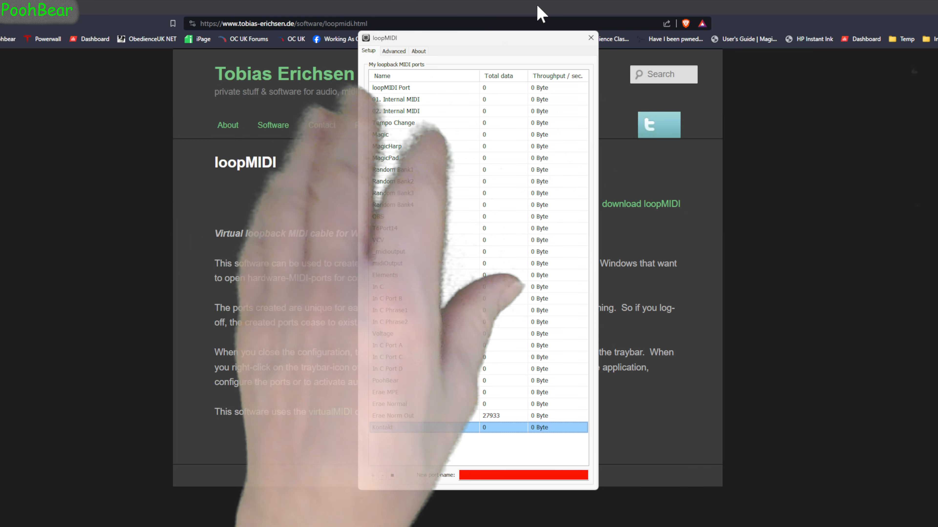
Switch to loopMIDI and look through its About, Advanced and Setup tabs
{"action": "left_click", "coordinate": [420, 51]}
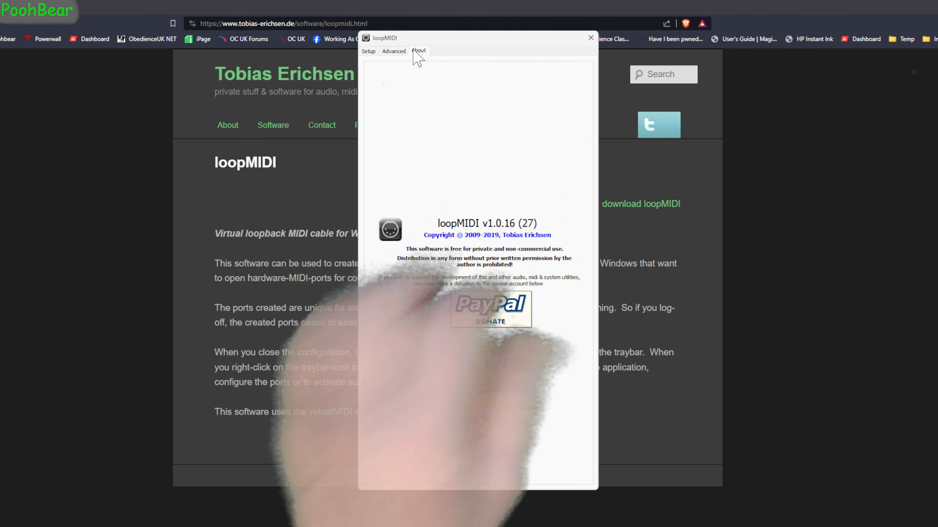
{"action": "left_click", "coordinate": [394, 51]}
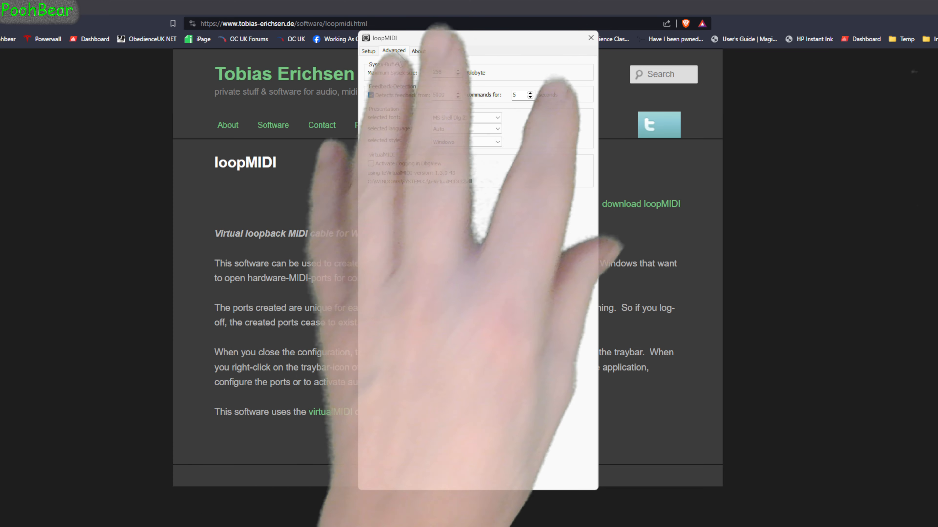
{"action": "left_click", "coordinate": [369, 51]}
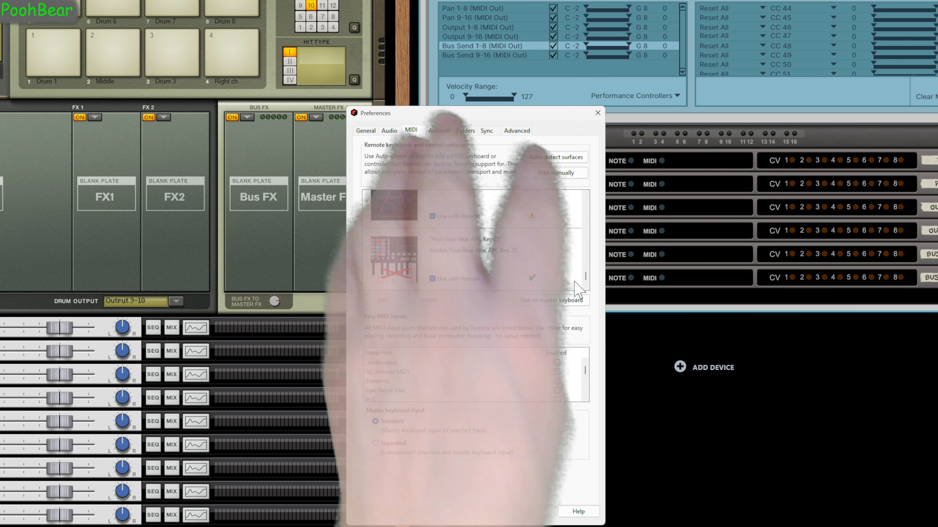
Manually add a control surface with manufacturer PoohBear, model PoohBear Kong and MIDI input Kong
{"action": "left_click", "coordinate": [549, 177]}
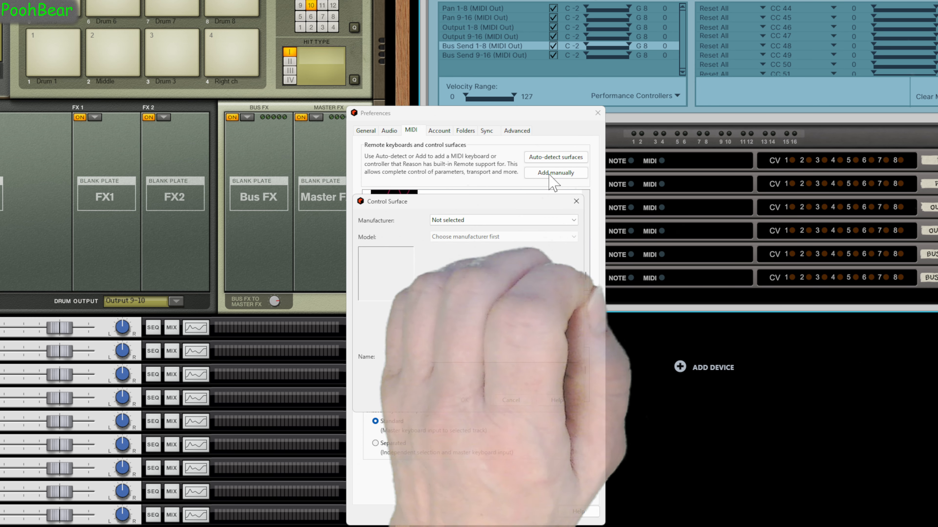
{"action": "left_click", "coordinate": [494, 221]}
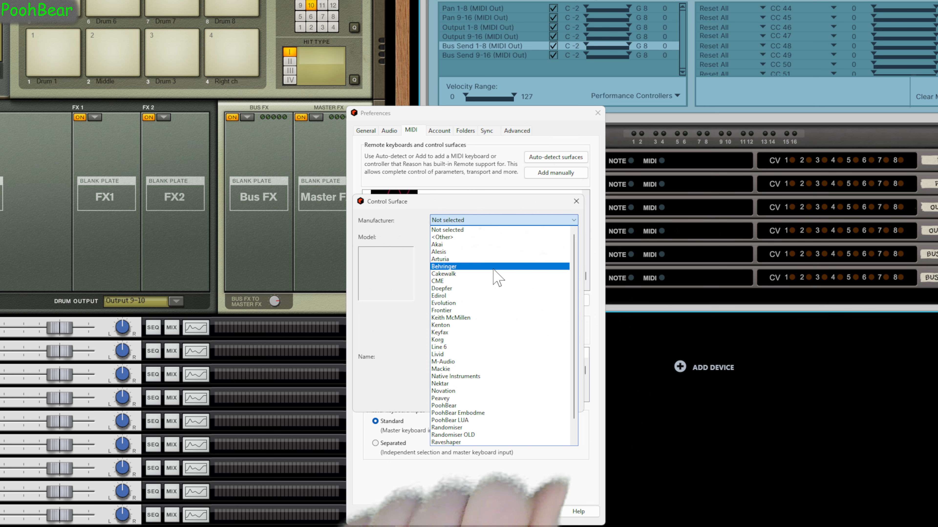
{"action": "left_click", "coordinate": [457, 405]}
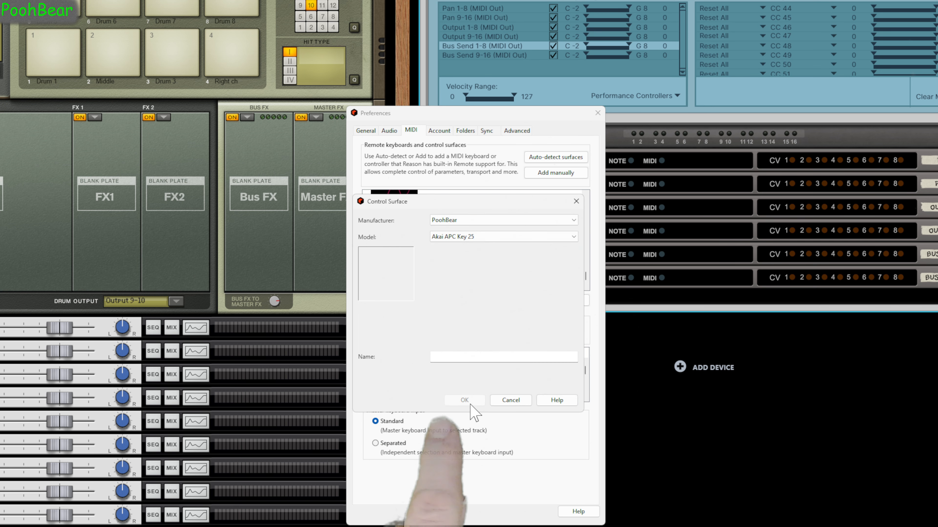
{"action": "left_click", "coordinate": [480, 238]}
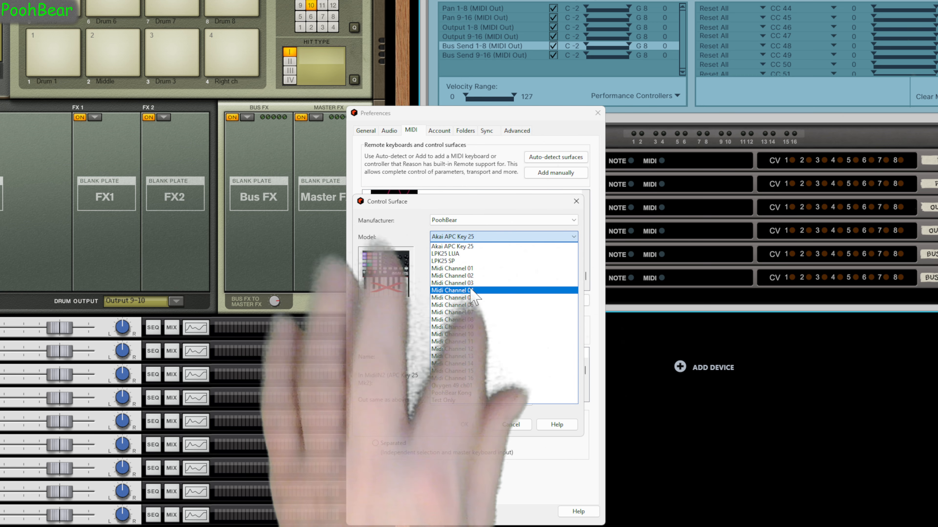
{"action": "left_click", "coordinate": [458, 393]}
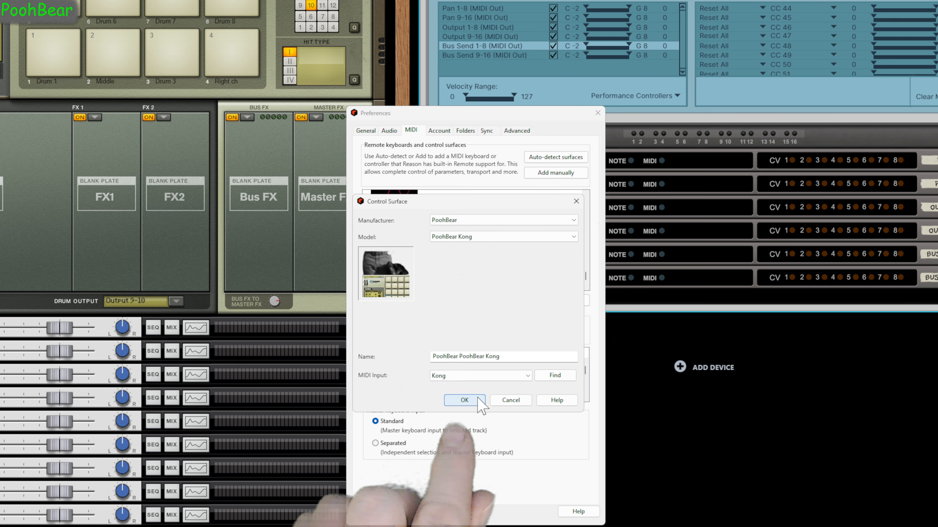
{"action": "left_click", "coordinate": [477, 399]}
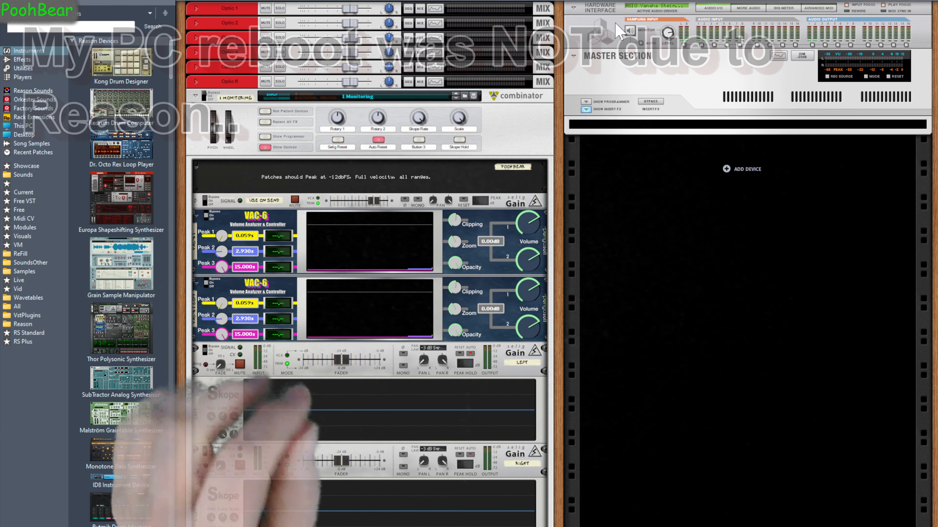
Add a Kong Drum Designer to the rack and flip the rack to show the back panels
{"action": "left_click_drag", "start_coordinate": [102, 68], "coordinate": [182, 168]}
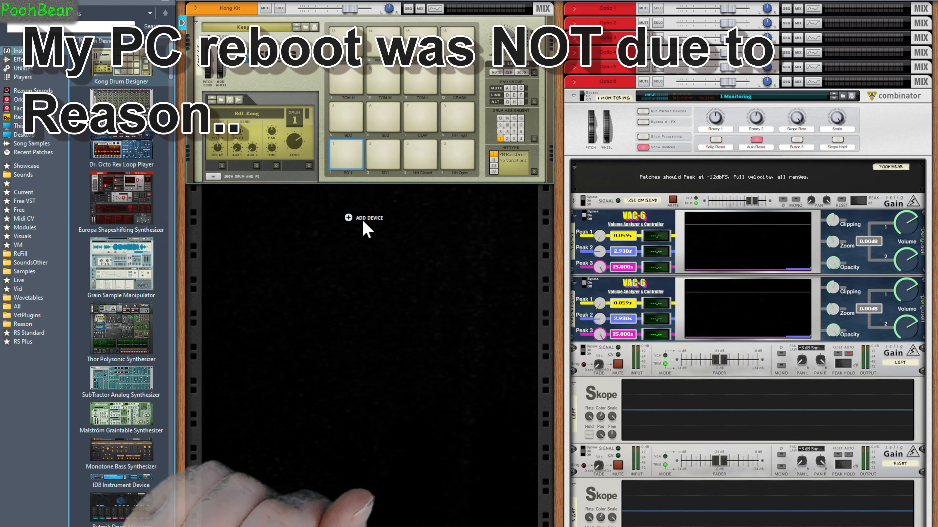
{"action": "key", "text": "Tab"}
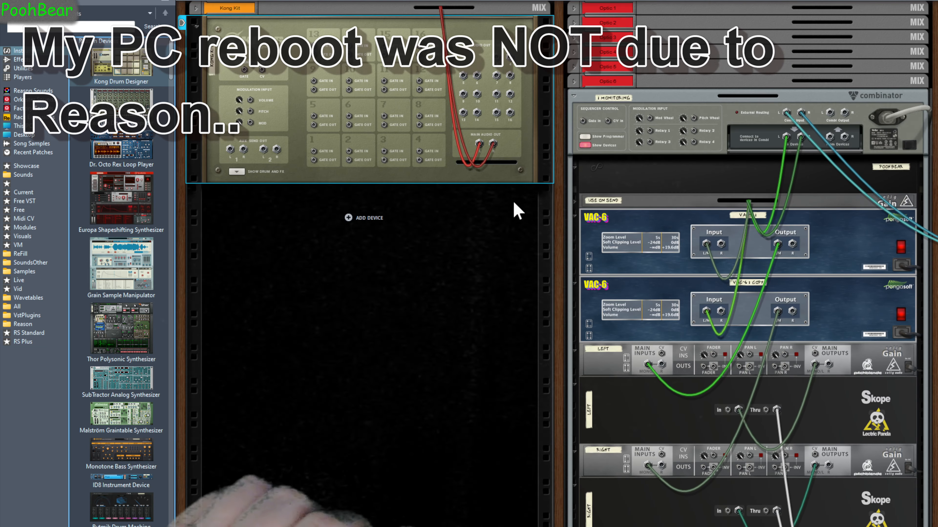
Route Kong's main output and first audio outputs each to a new mix channel
{"action": "right_click", "coordinate": [494, 144]}
{"action": "left_click", "coordinate": [519, 148]}
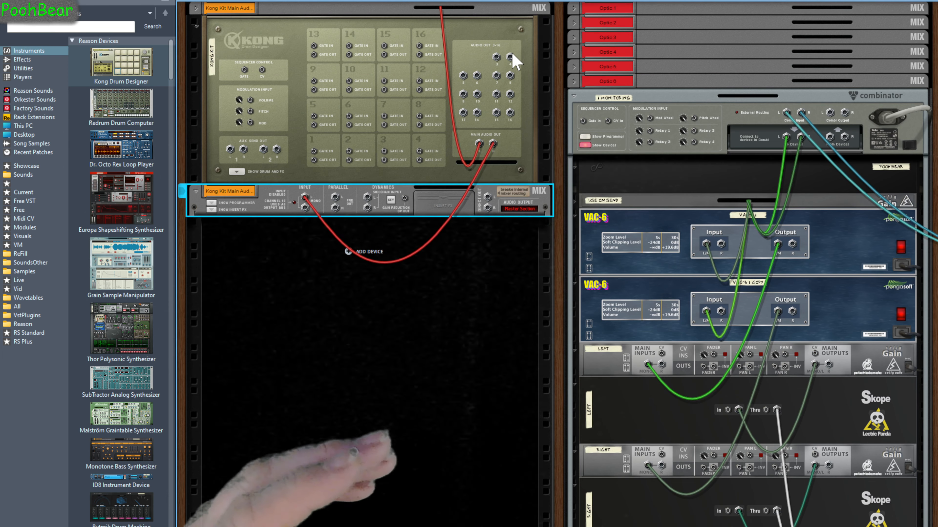
{"action": "right_click", "coordinate": [510, 57]}
{"action": "left_click", "coordinate": [537, 60]}
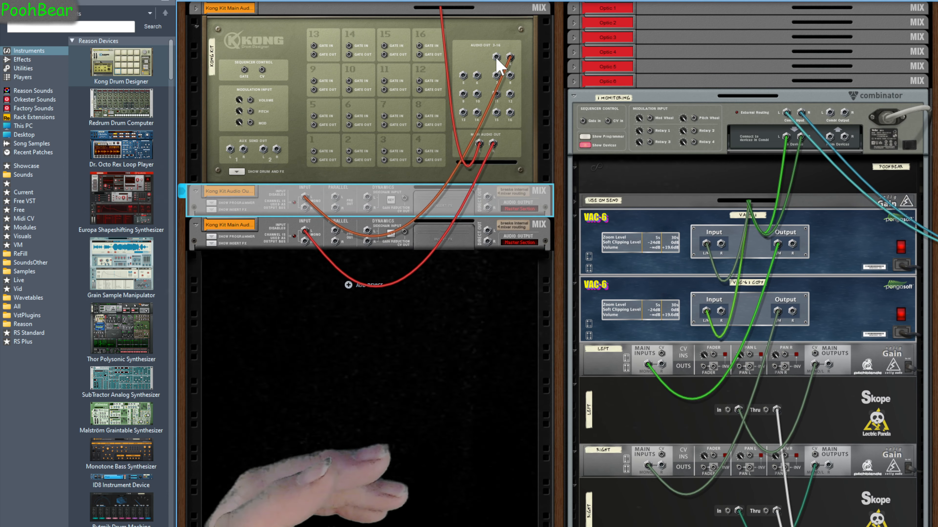
{"action": "right_click", "coordinate": [502, 58]}
{"action": "left_click", "coordinate": [531, 64]}
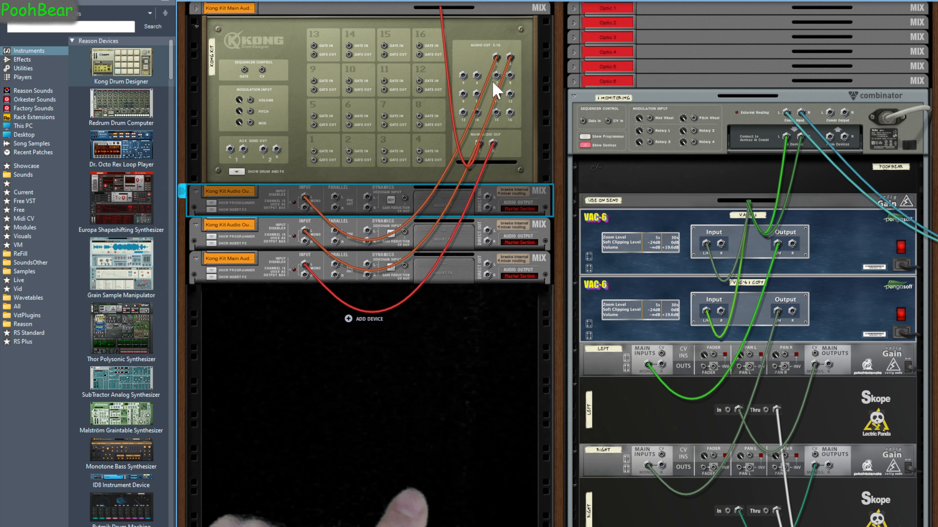
{"action": "right_click", "coordinate": [477, 75]}
{"action": "left_click", "coordinate": [512, 85]}
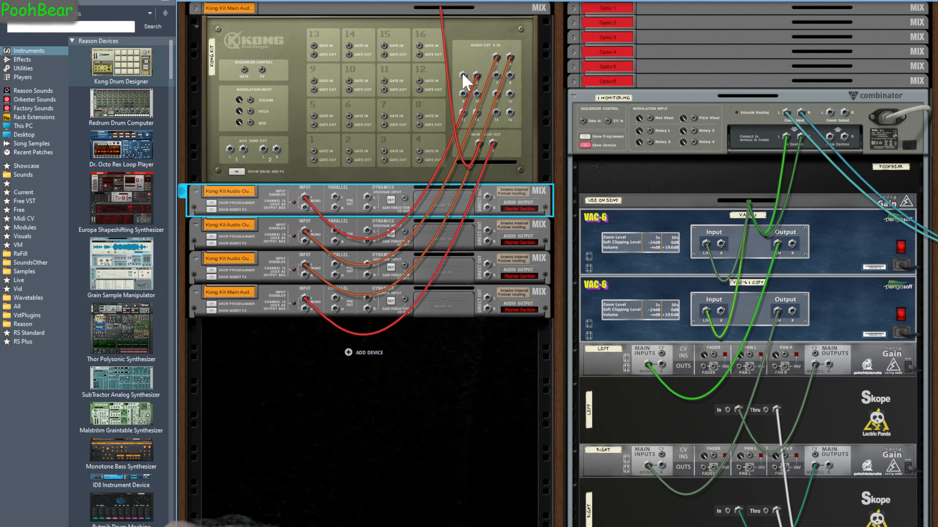
{"action": "right_click", "coordinate": [463, 76]}
{"action": "left_click", "coordinate": [494, 78]}
{"action": "right_click", "coordinate": [510, 75]}
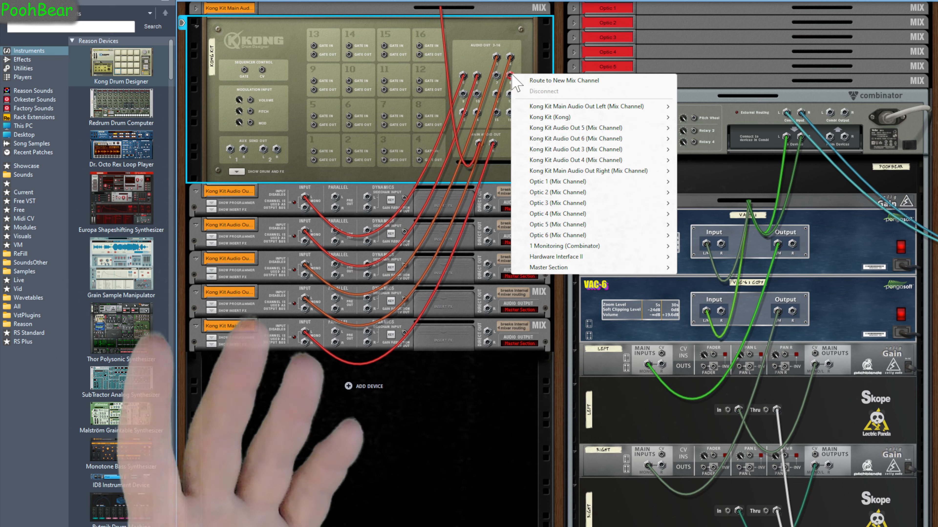
{"action": "left_click", "coordinate": [519, 81]}
{"action": "right_click", "coordinate": [496, 75]}
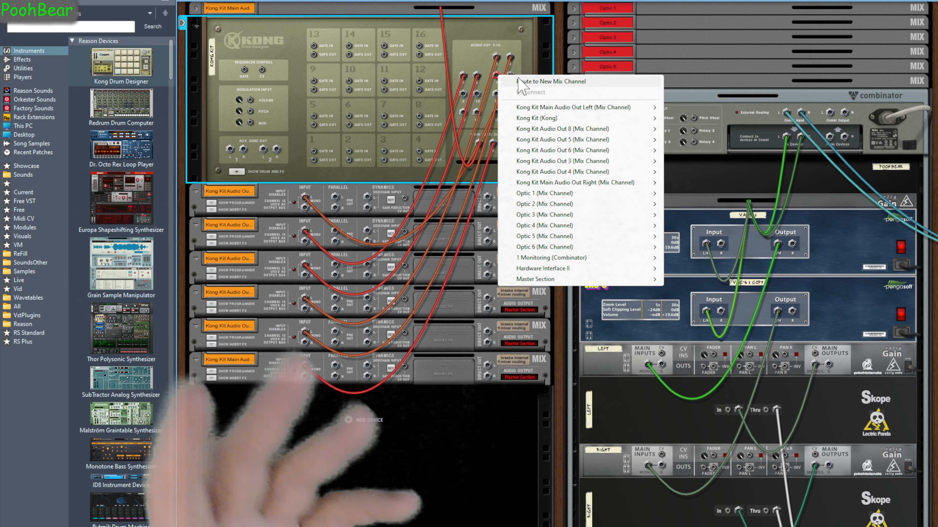
{"action": "left_click", "coordinate": [524, 81]}
Route the remaining Kong audio outputs each to a new mix channel
{"action": "right_click", "coordinate": [476, 94]}
{"action": "left_click", "coordinate": [496, 99]}
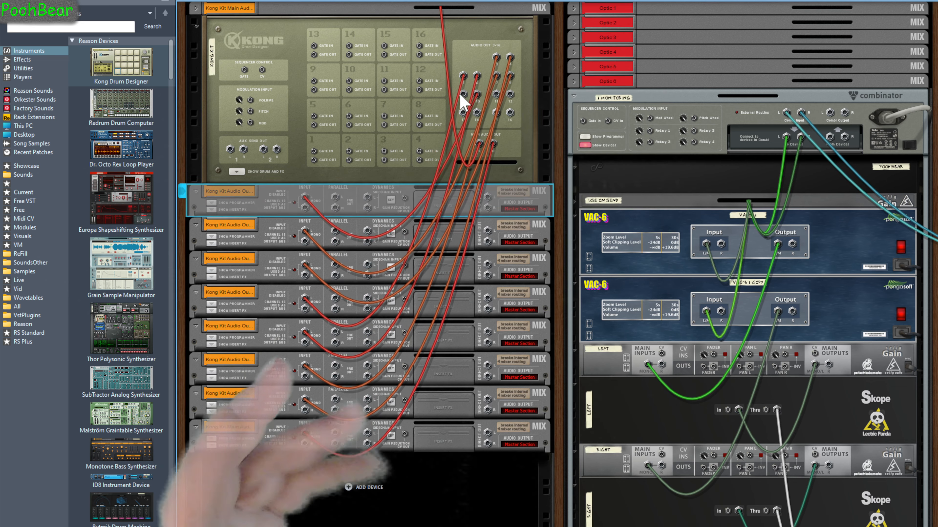
{"action": "right_click", "coordinate": [464, 95]}
{"action": "left_click", "coordinate": [487, 100]}
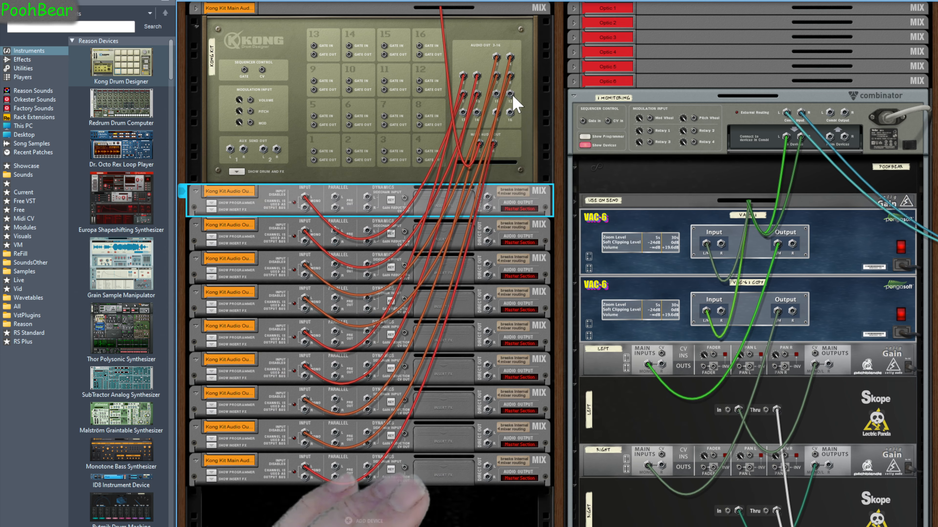
{"action": "right_click", "coordinate": [510, 94]}
{"action": "left_click", "coordinate": [529, 96]}
{"action": "right_click", "coordinate": [495, 94]}
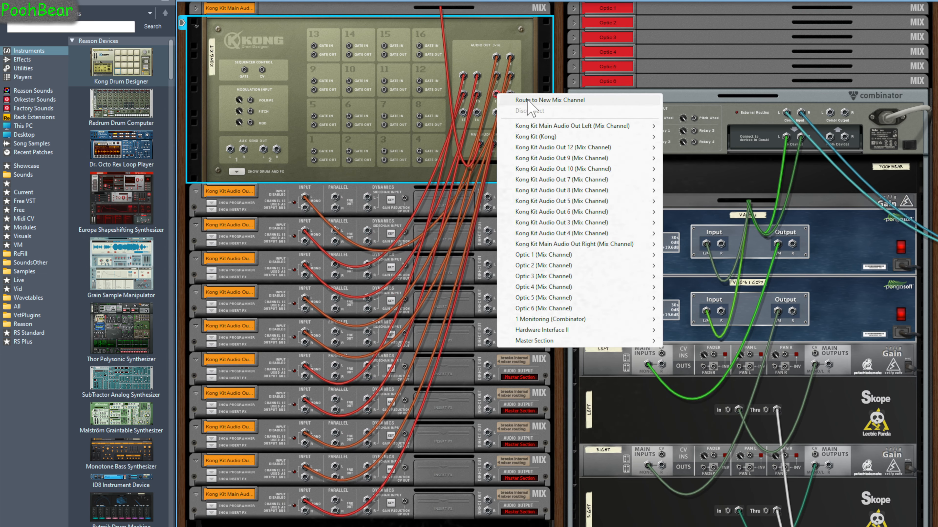
{"action": "left_click", "coordinate": [528, 101]}
{"action": "right_click", "coordinate": [509, 113]}
{"action": "left_click", "coordinate": [528, 118]}
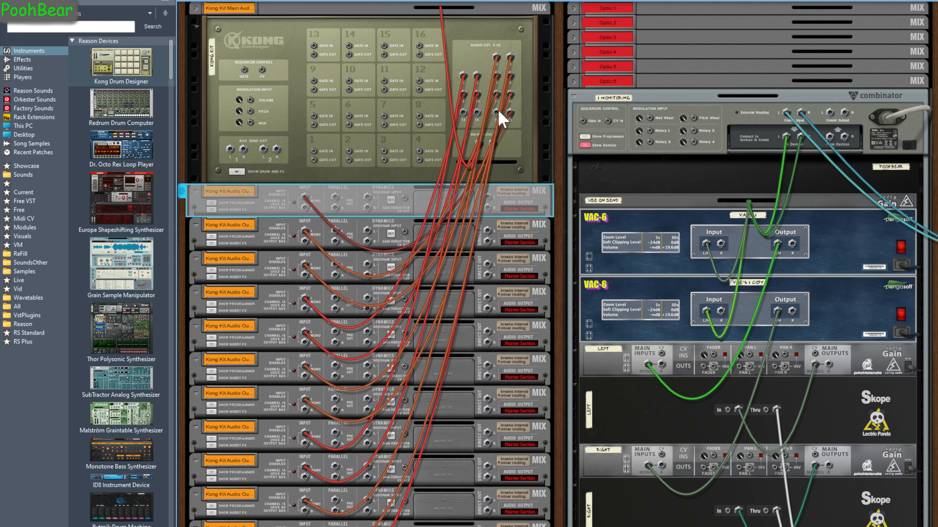
{"action": "right_click", "coordinate": [496, 56]}
{"action": "left_click", "coordinate": [517, 62]}
{"action": "right_click", "coordinate": [478, 113]}
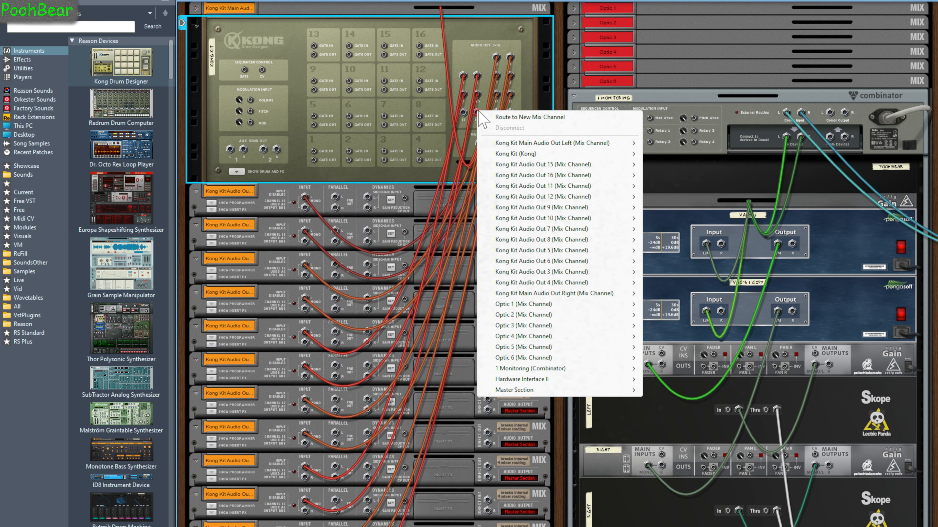
{"action": "left_click", "coordinate": [485, 117]}
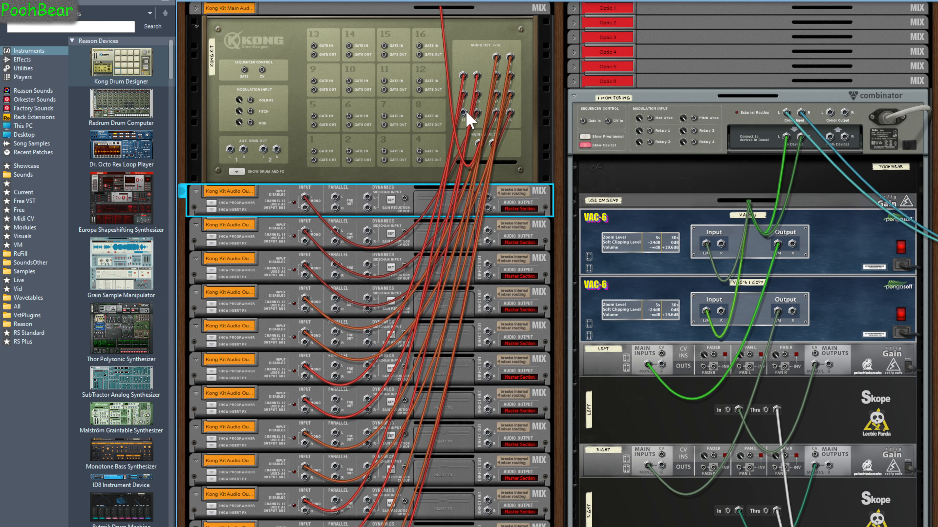
{"action": "right_click", "coordinate": [466, 113]}
{"action": "left_click", "coordinate": [494, 120]}
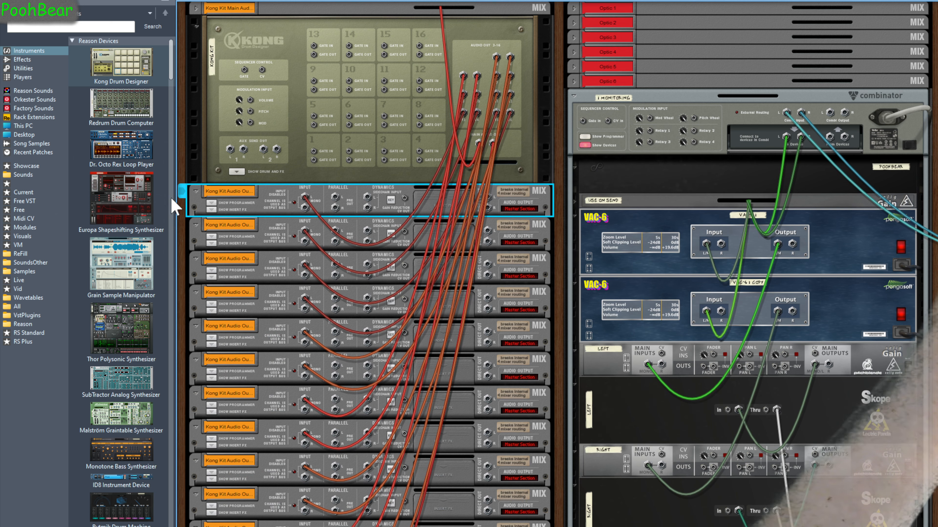
Fold the new mix channel devices while keeping the Kong unfolded
{"action": "left_click", "coordinate": [196, 191], "text": "alt"}
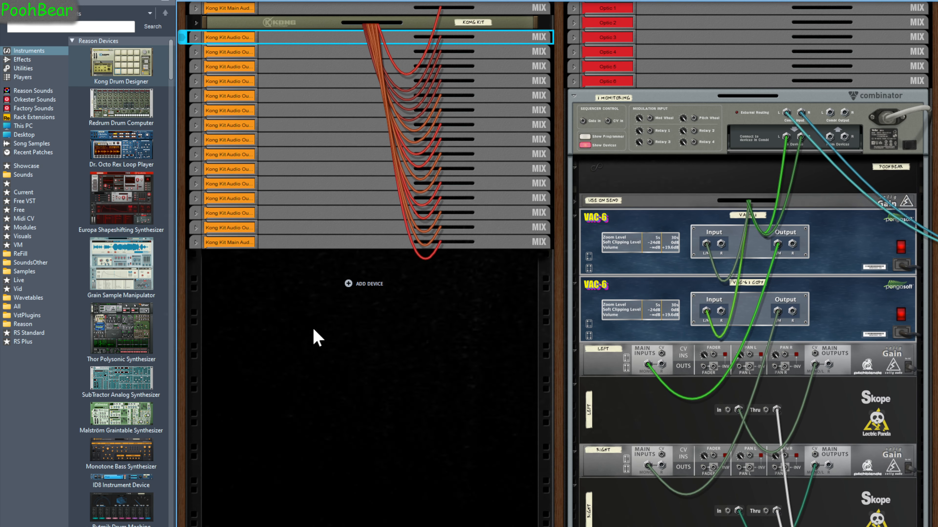
{"action": "left_click", "coordinate": [197, 22]}
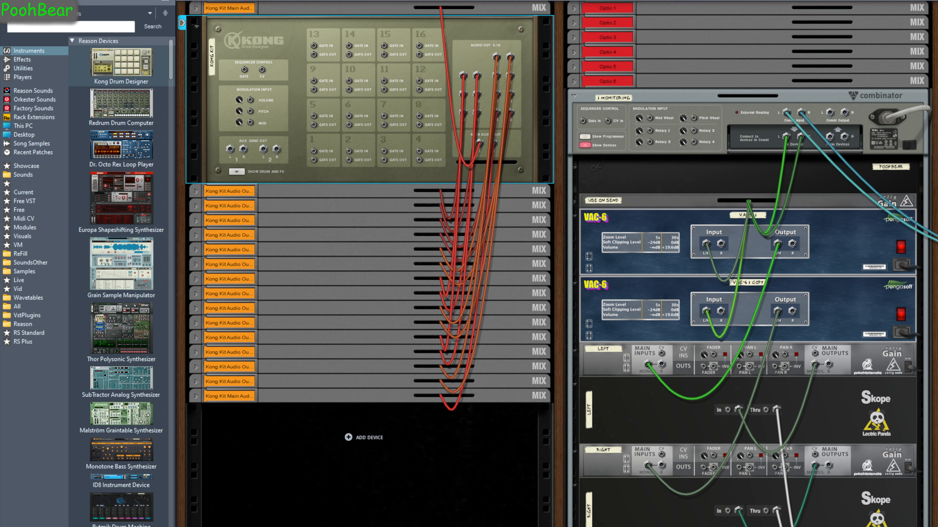
Load the Kong Config PB combinator from the Current favourites into the rack and show its devices
{"action": "left_click", "coordinate": [23, 193]}
{"action": "left_click_drag", "start_coordinate": [79, 244], "coordinate": [304, 470]}
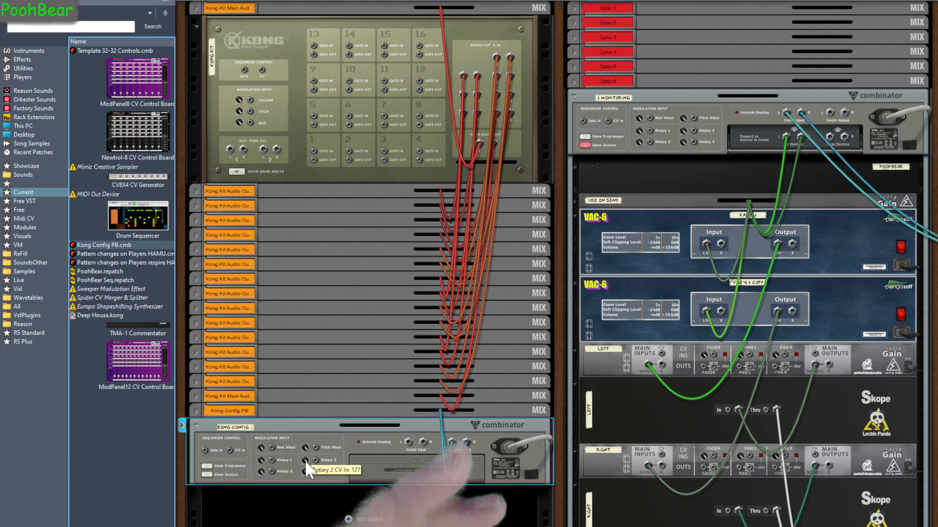
{"action": "key", "text": "Tab"}
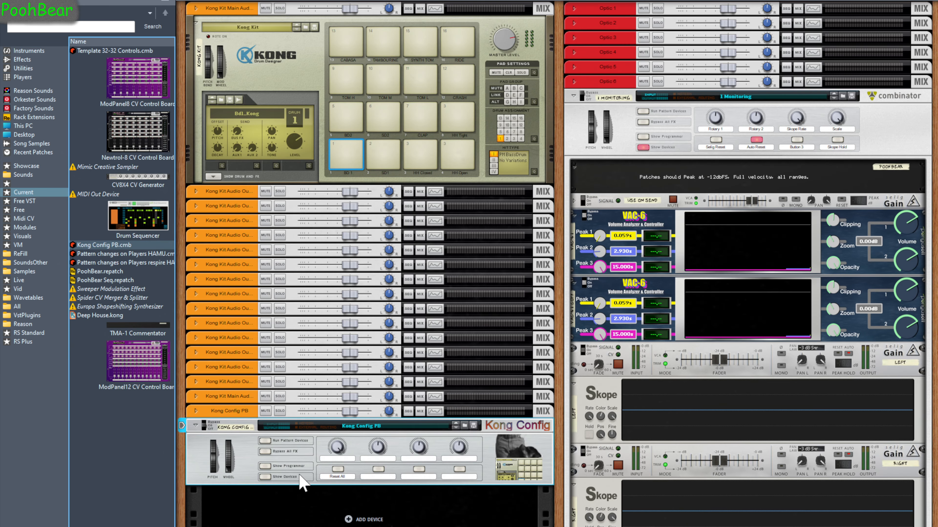
{"action": "left_click", "coordinate": [265, 477]}
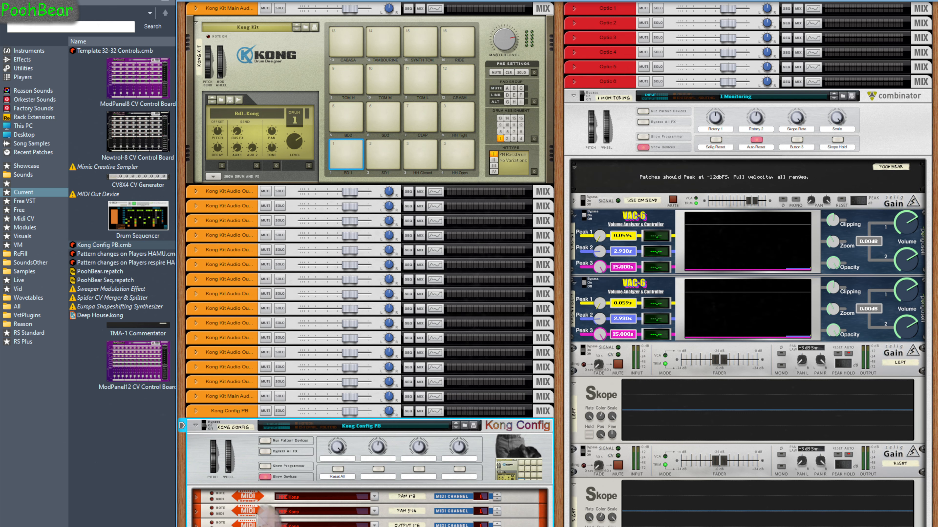
Add a PoohBear control surface manually, choosing model PoohBear Kong with MIDI input Kong, and close Preferences
{"action": "left_click", "coordinate": [24, 1]}
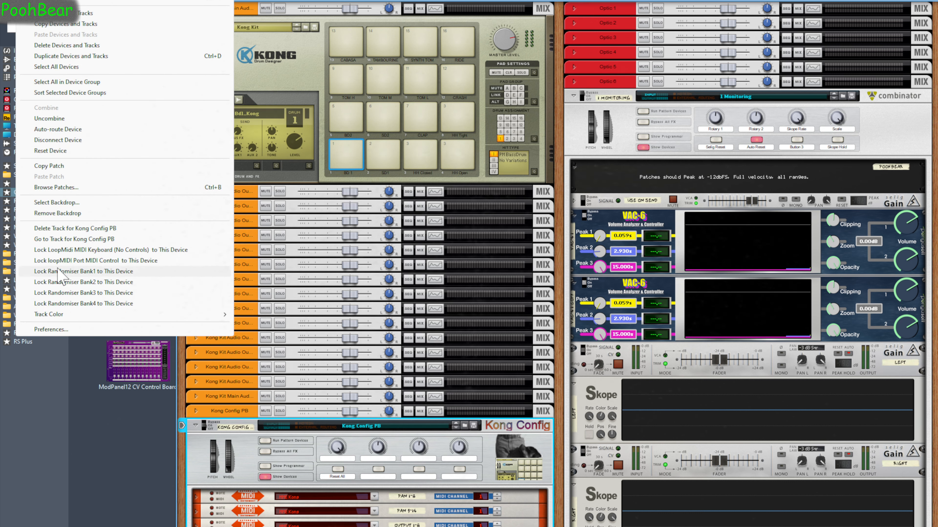
{"action": "left_click", "coordinate": [63, 338]}
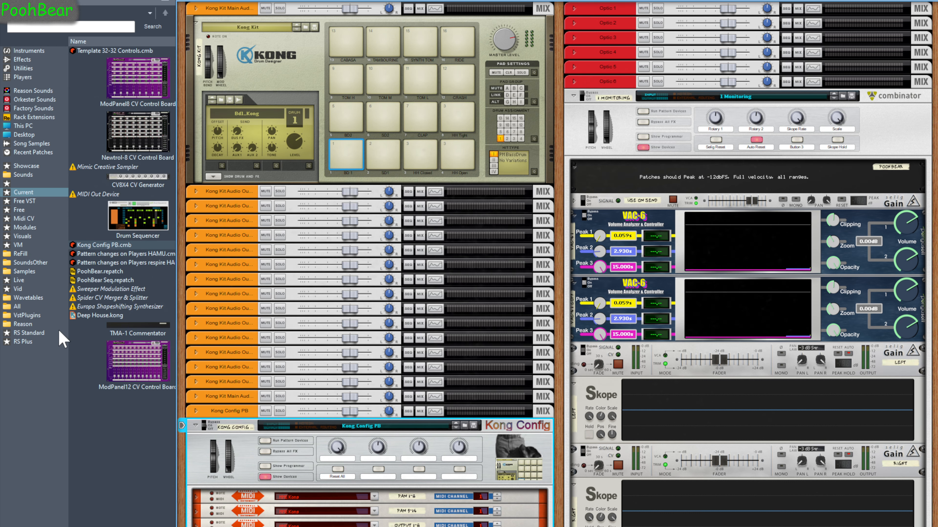
{"action": "left_click_drag", "start_coordinate": [858, 301], "coordinate": [247, 136]}
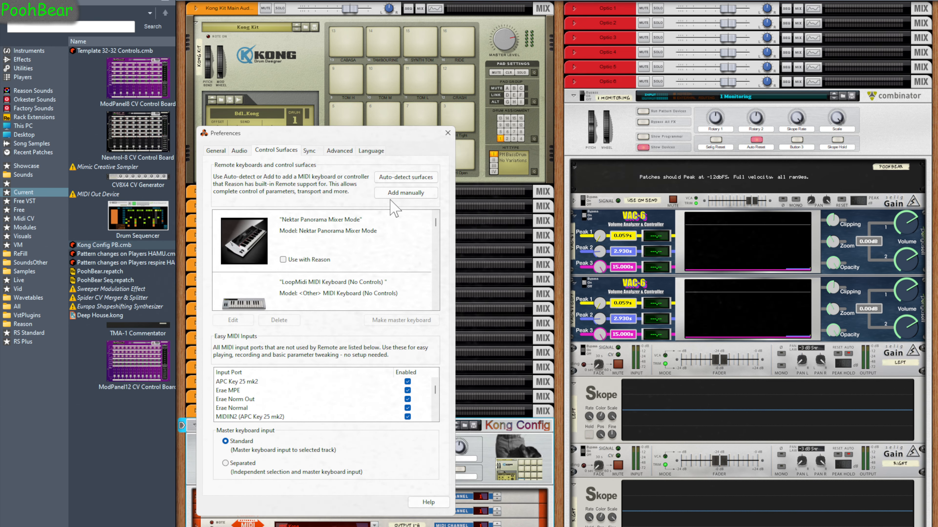
{"action": "left_click", "coordinate": [406, 193]}
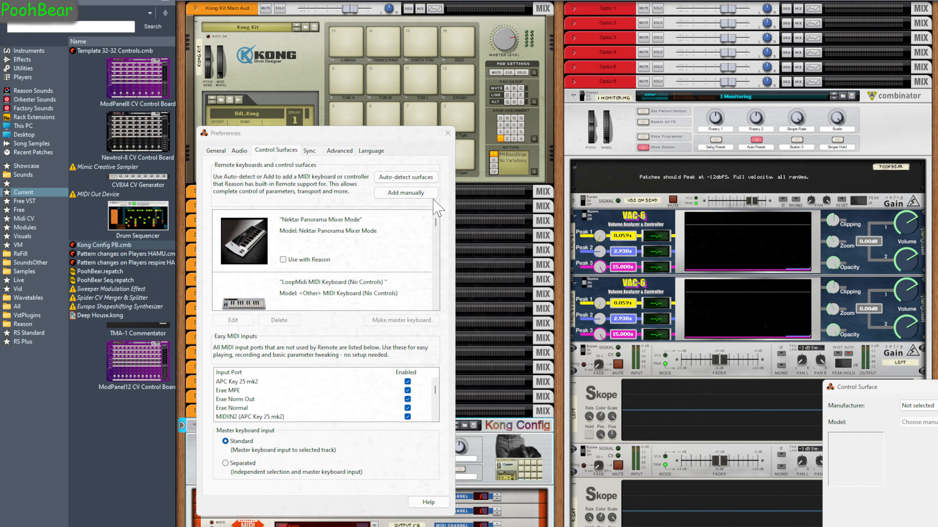
{"action": "left_click_drag", "start_coordinate": [841, 385], "coordinate": [275, 222]}
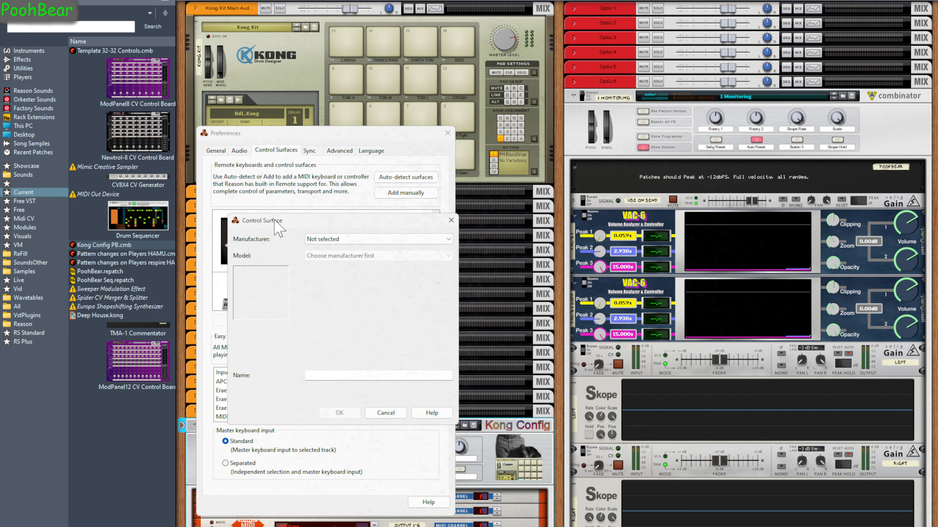
{"action": "left_click", "coordinate": [358, 244]}
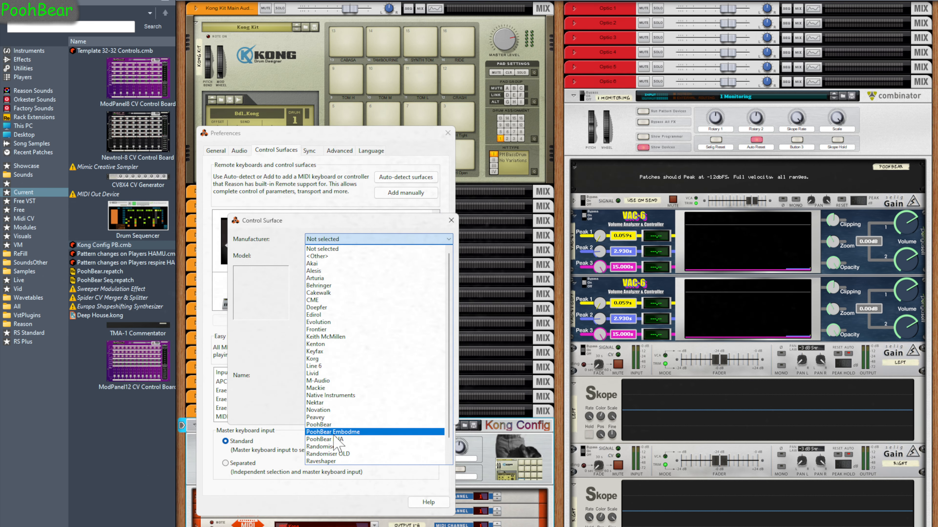
{"action": "left_click", "coordinate": [335, 427]}
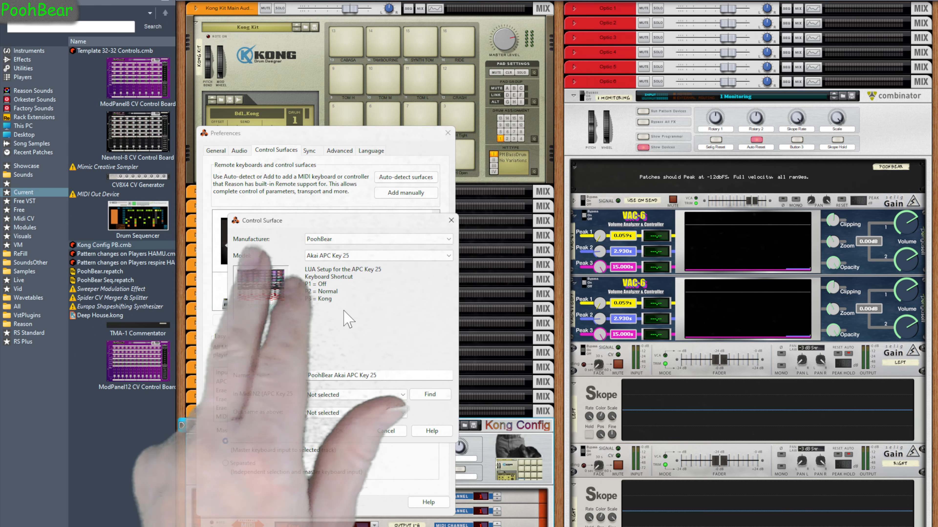
{"action": "left_click", "coordinate": [364, 256]}
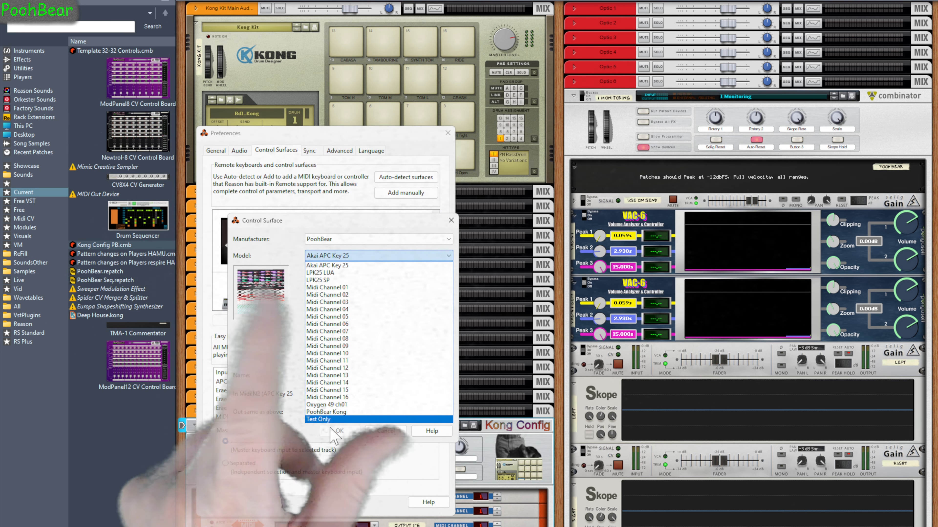
{"action": "left_click", "coordinate": [336, 412]}
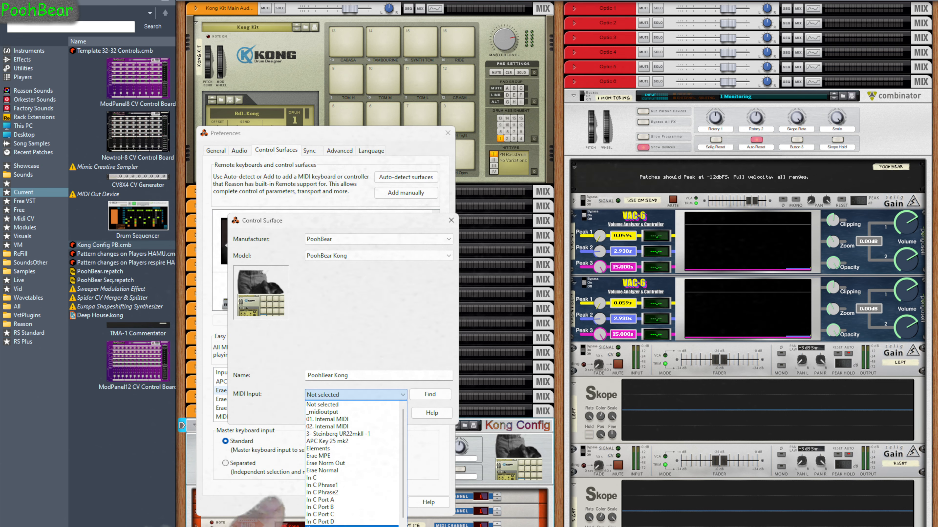
{"action": "left_click", "coordinate": [325, 526]}
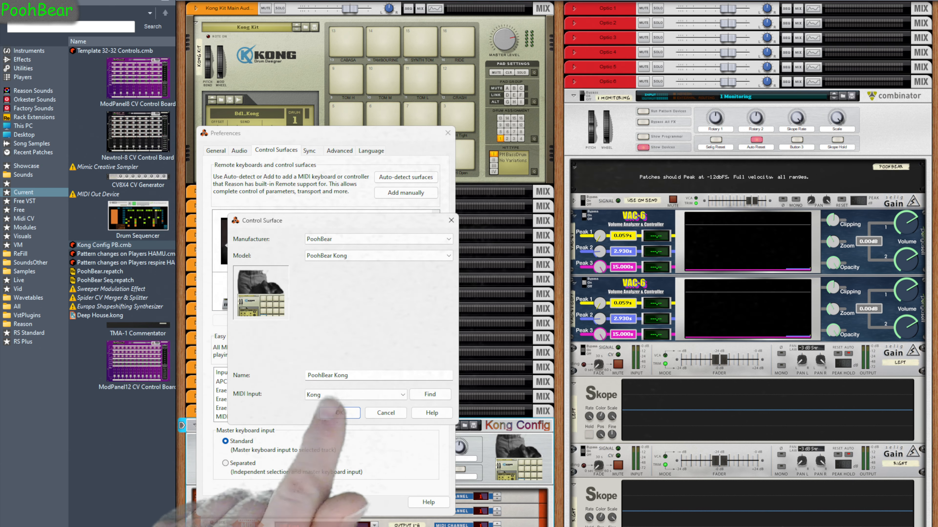
{"action": "left_click", "coordinate": [340, 412]}
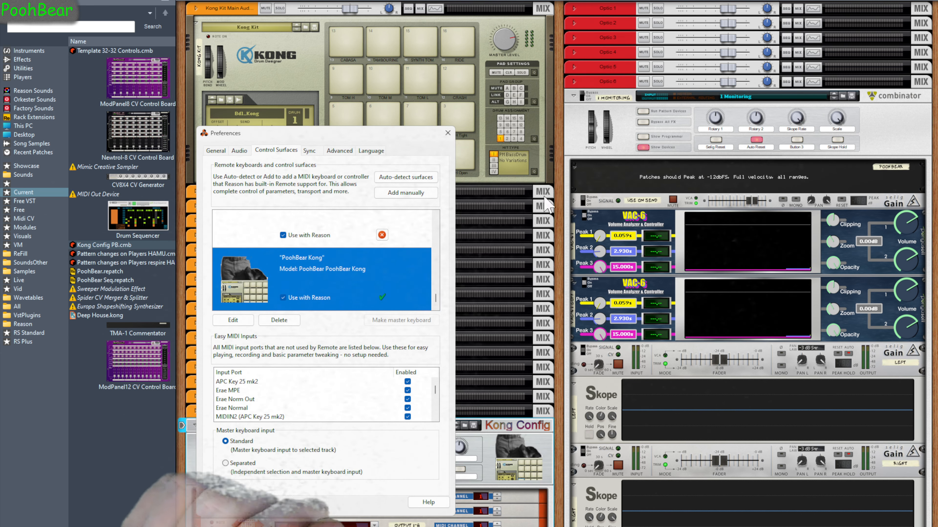
{"action": "left_click", "coordinate": [448, 133]}
Select Kong pad 3 and expand Kong to show its drum and FX section
{"action": "left_click", "coordinate": [421, 155]}
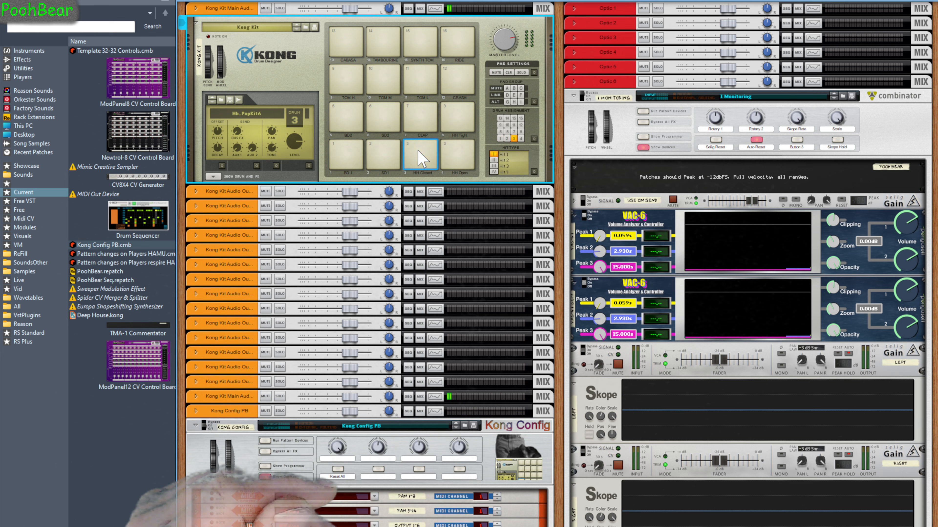
{"action": "left_click", "coordinate": [214, 177]}
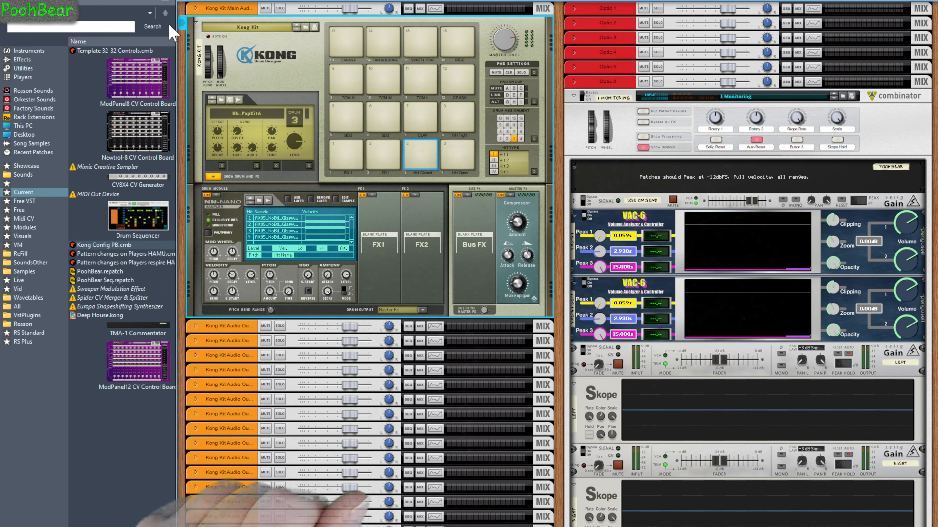
Lock the PoohBear Kong control surface to the Kong Kit device
{"action": "right_click", "coordinate": [250, 59]}
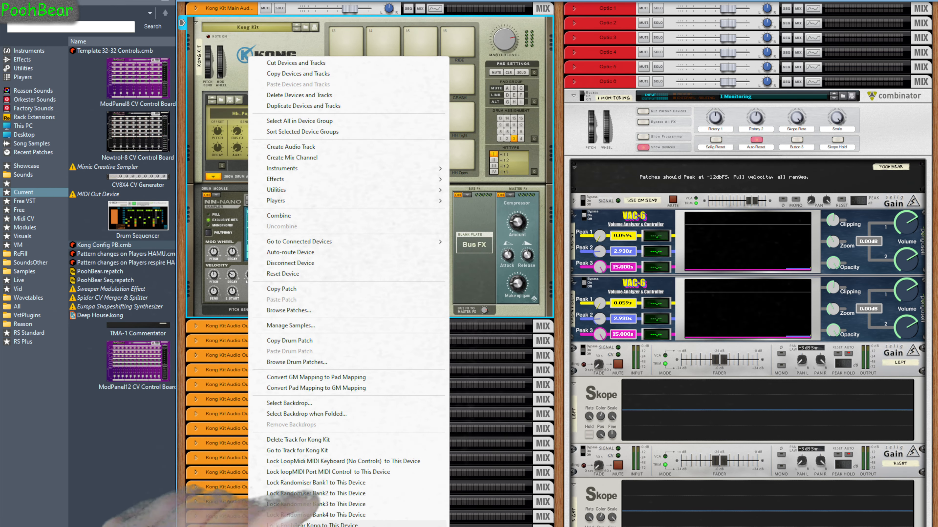
{"action": "left_click", "coordinate": [318, 525]}
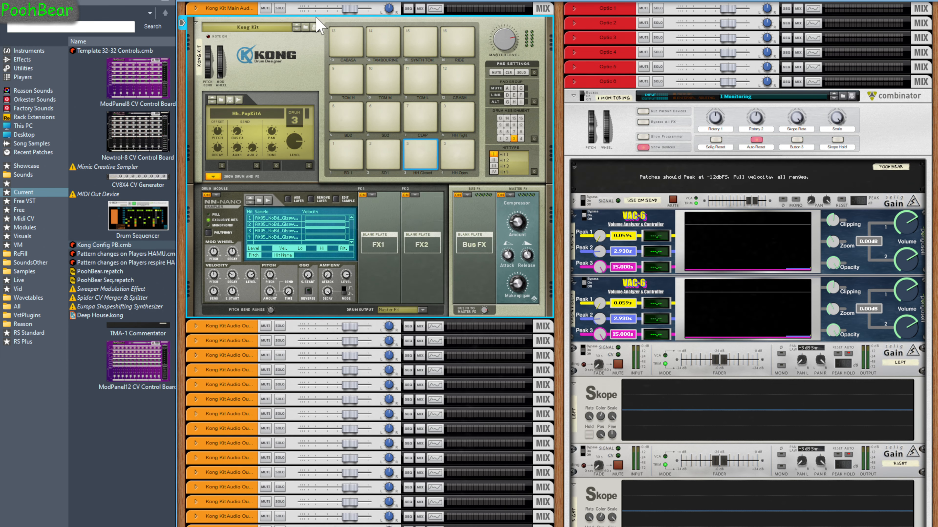
{"action": "right_click", "coordinate": [327, 29]}
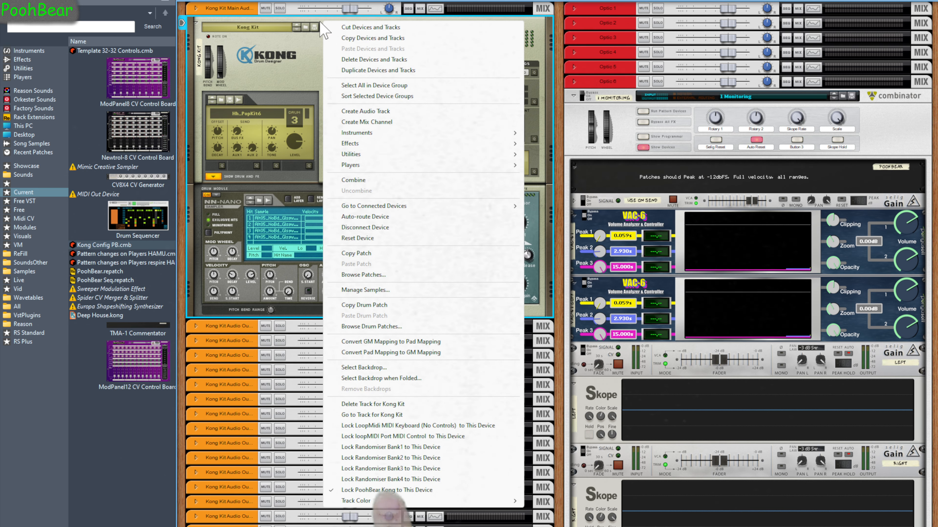
{"action": "left_click", "coordinate": [302, 64]}
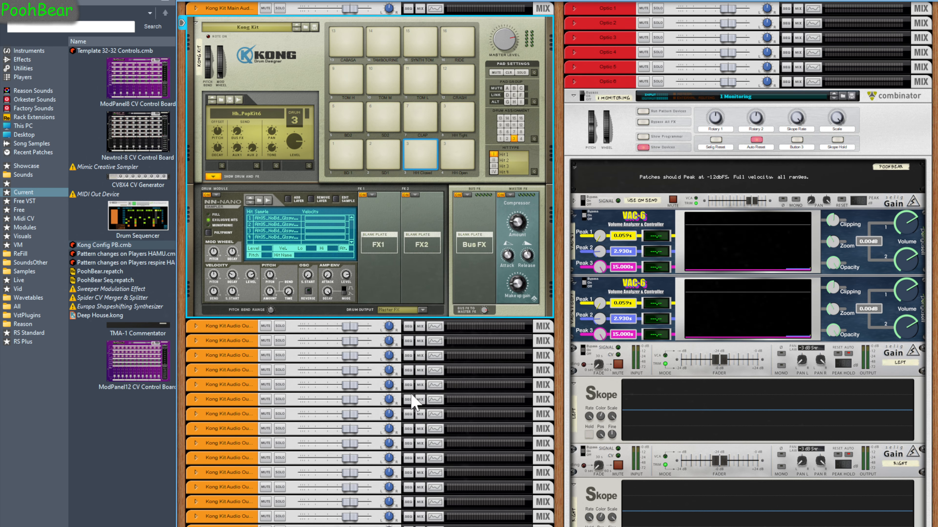
Reset all controls on the Kong Config PB combinator
{"action": "scroll", "coordinate": [315, 380], "scroll_direction": "down", "scroll_amount": 6}
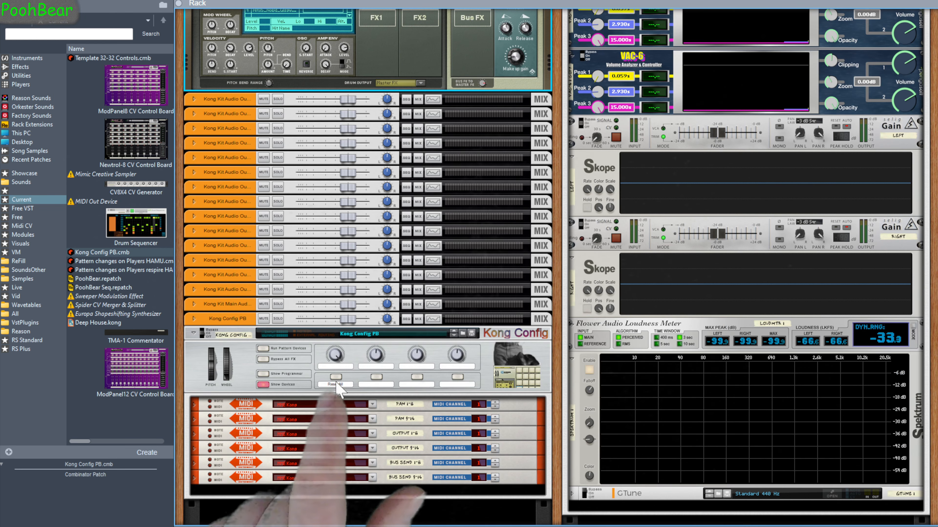
{"action": "left_click", "coordinate": [336, 379]}
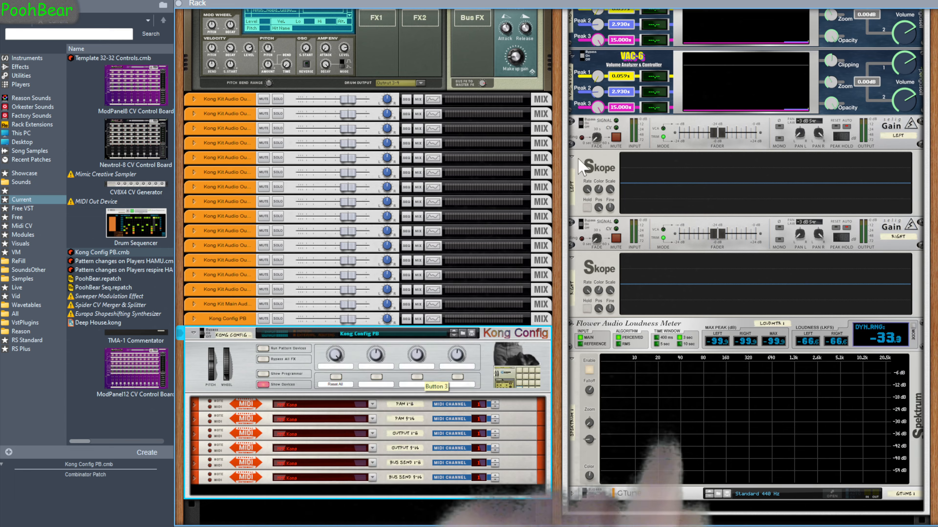
{"action": "scroll", "coordinate": [525, 179], "scroll_direction": "up", "scroll_amount": 4}
Trigger several Kong pads to test the drum sounds and their mixer outputs
{"action": "left_click", "coordinate": [349, 55]}
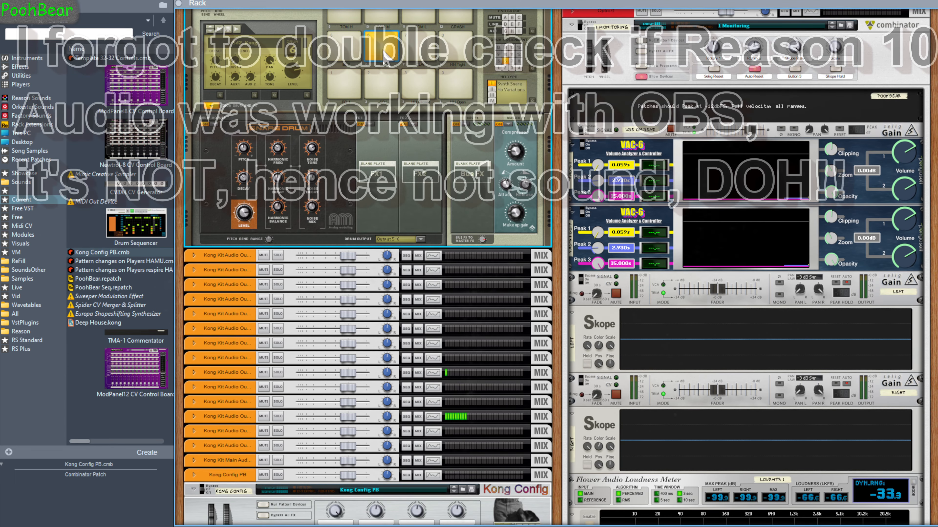
{"action": "left_click", "coordinate": [380, 82]}
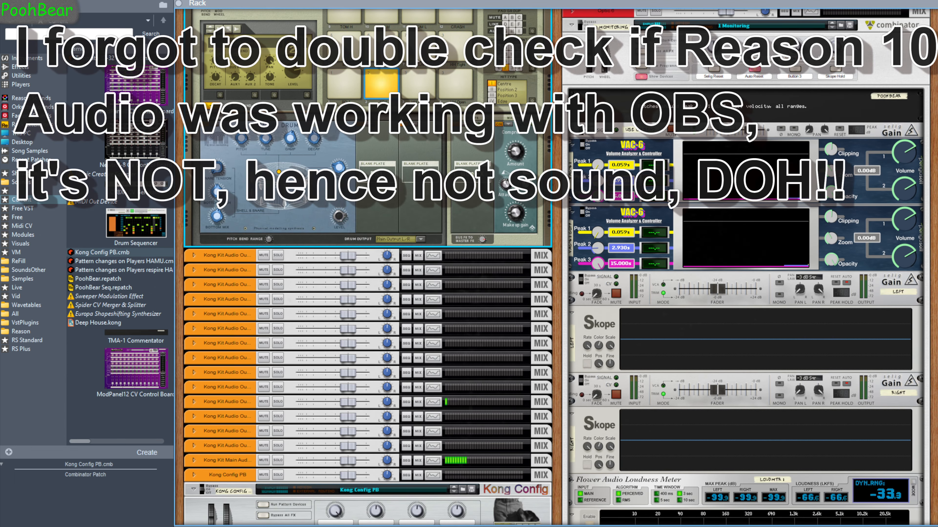
{"action": "left_click", "coordinate": [347, 19]}
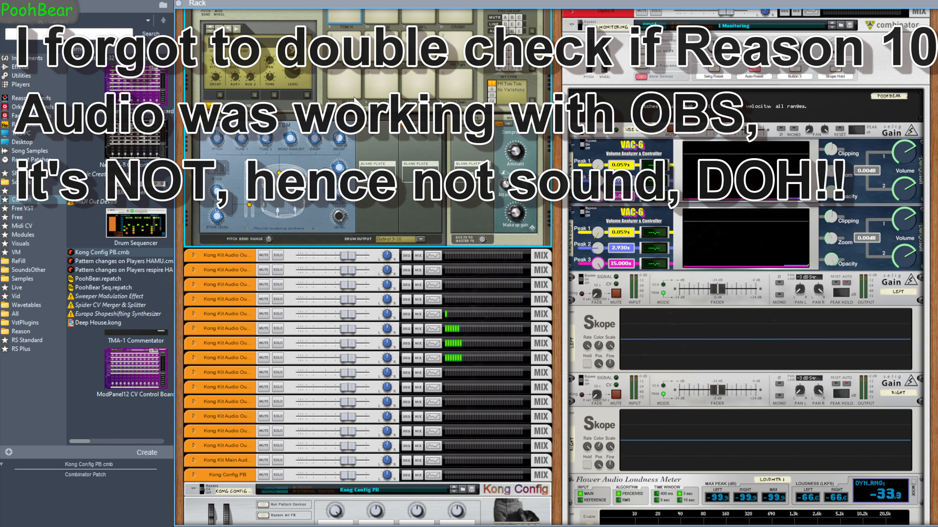
{"action": "scroll", "coordinate": [400, 366], "scroll_direction": "down", "scroll_amount": 6}
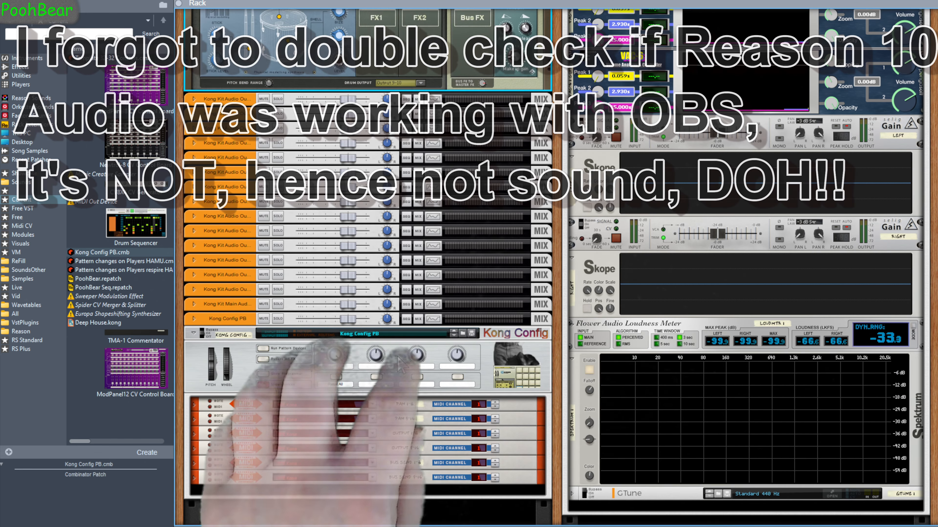
{"action": "scroll", "coordinate": [399, 365], "scroll_direction": "up", "scroll_amount": 9}
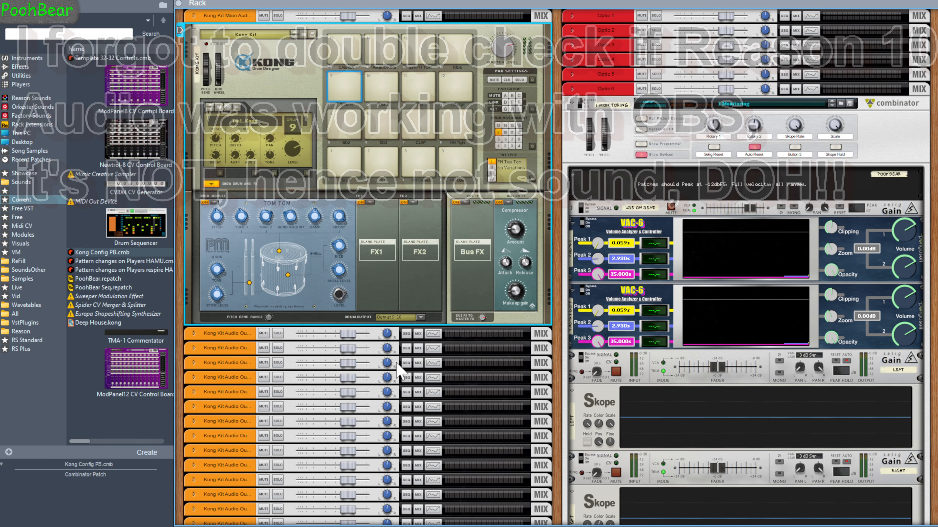